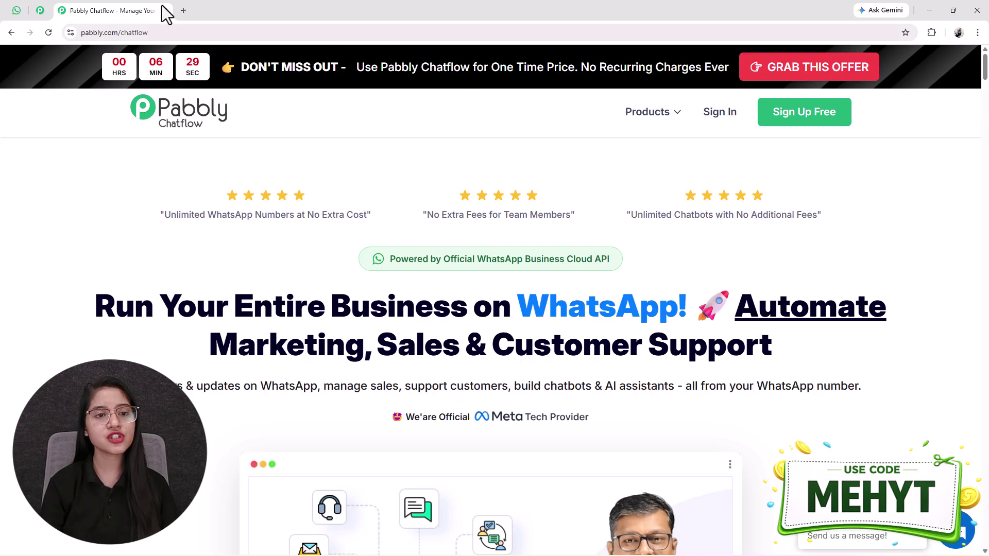
Open the pabbly.com/chatflow page in a new browser tab
left_click(183, 11)
type("pabb")
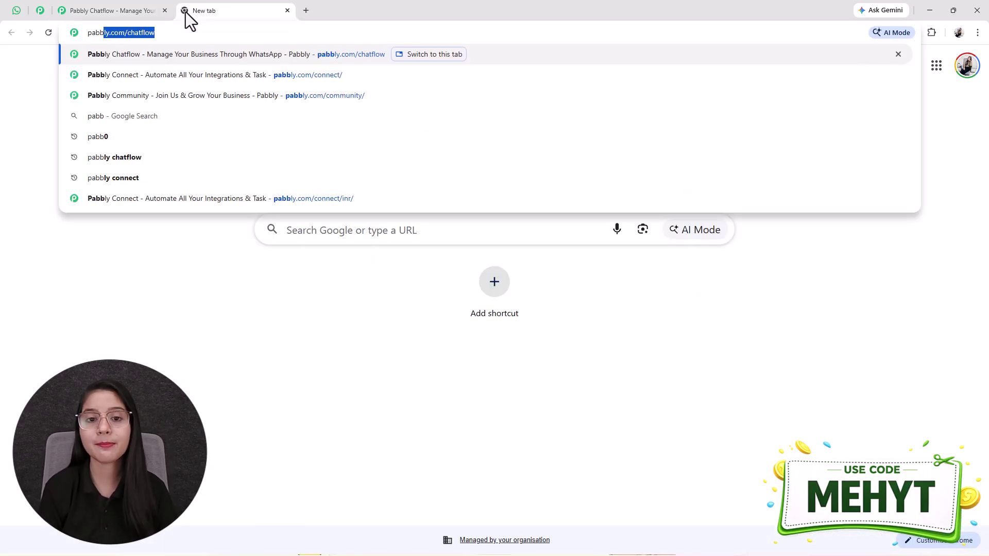
key("Right")
key("Return")
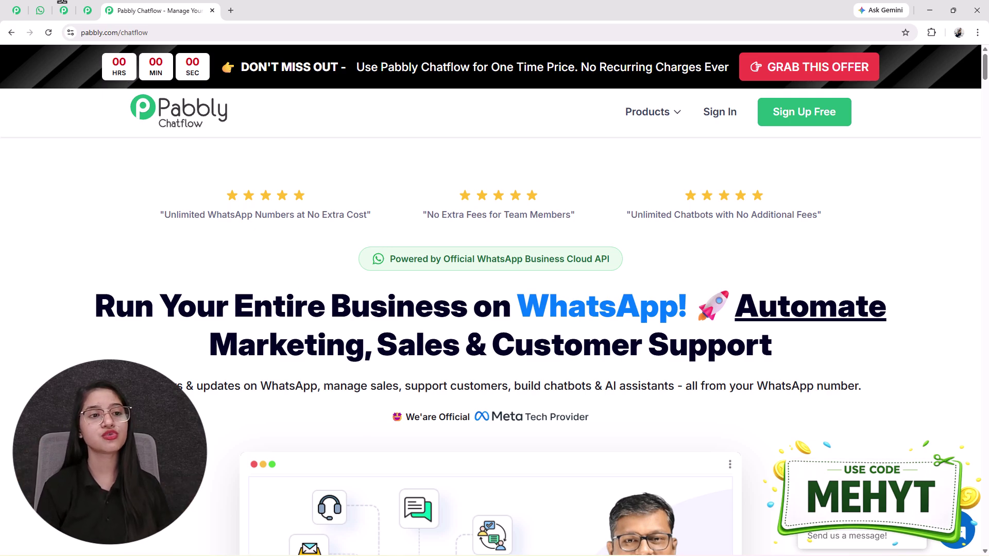
Review the finished demo conversation in the Pabbly Chatflow Chatbot chat on WhatsApp Web, and return to the Chatflow web page
left_click(41, 10)
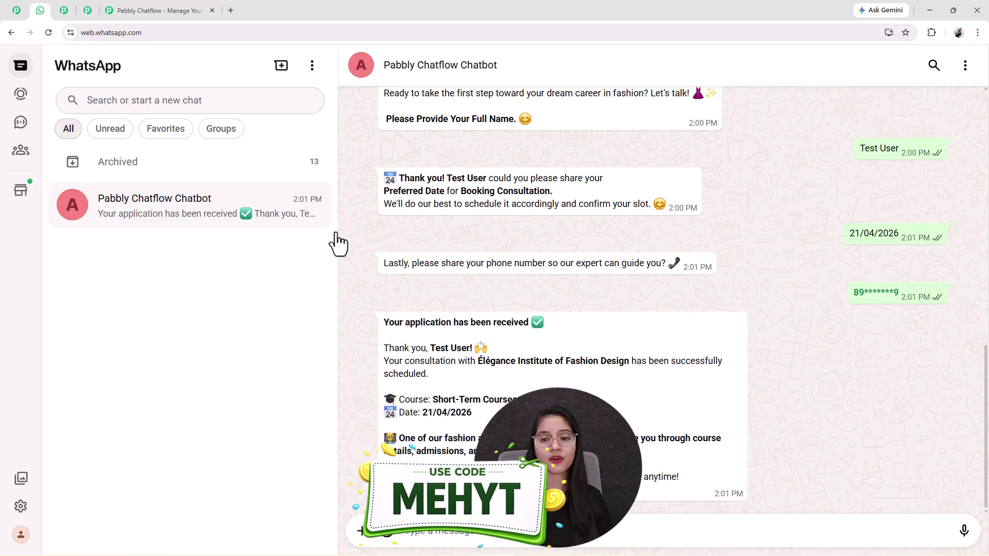
scroll(605, 407, "up", 10)
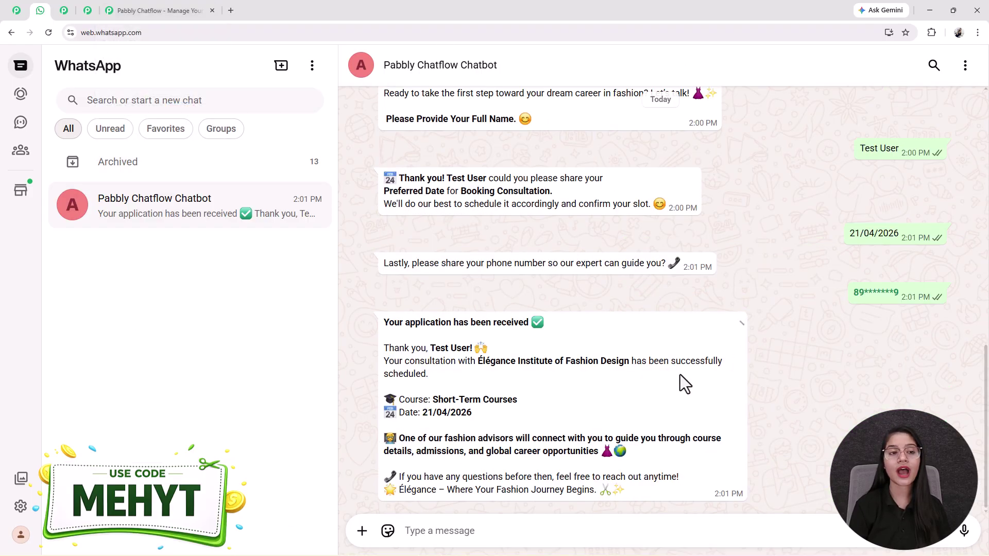
scroll(688, 373, "up", 5)
left_click(175, 11)
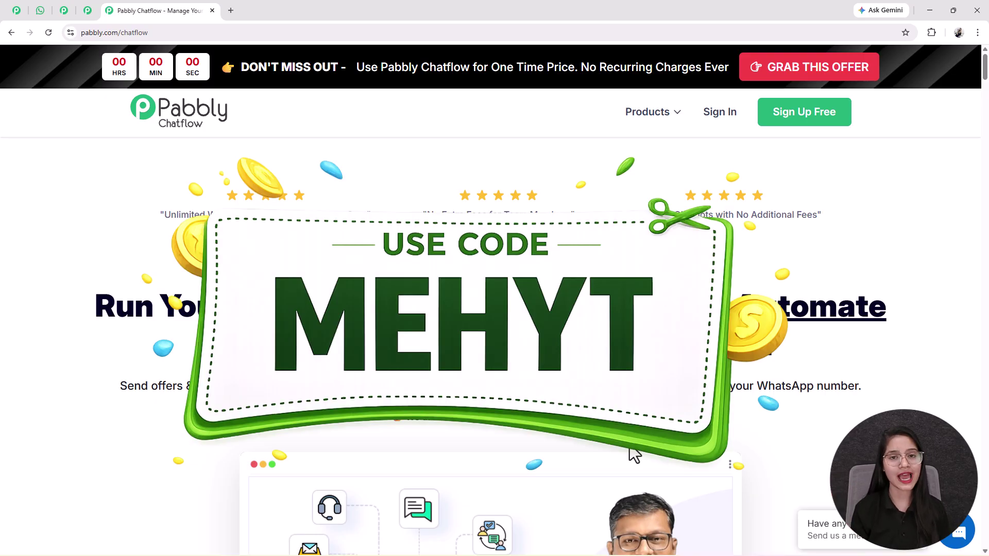
Switch to the Pabbly Chatflow dashboard and create a new flow
left_click(79, 6)
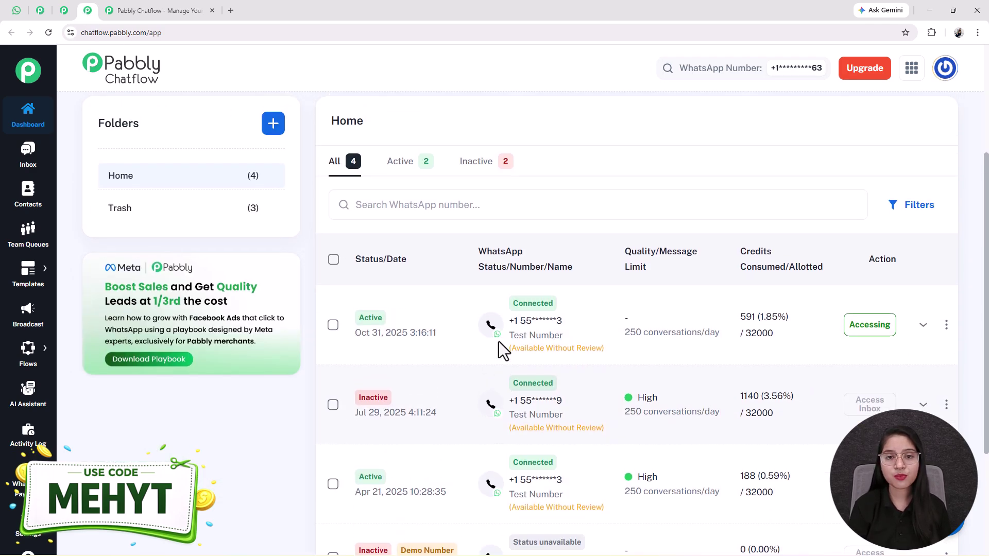
scroll(503, 349, "up", 3)
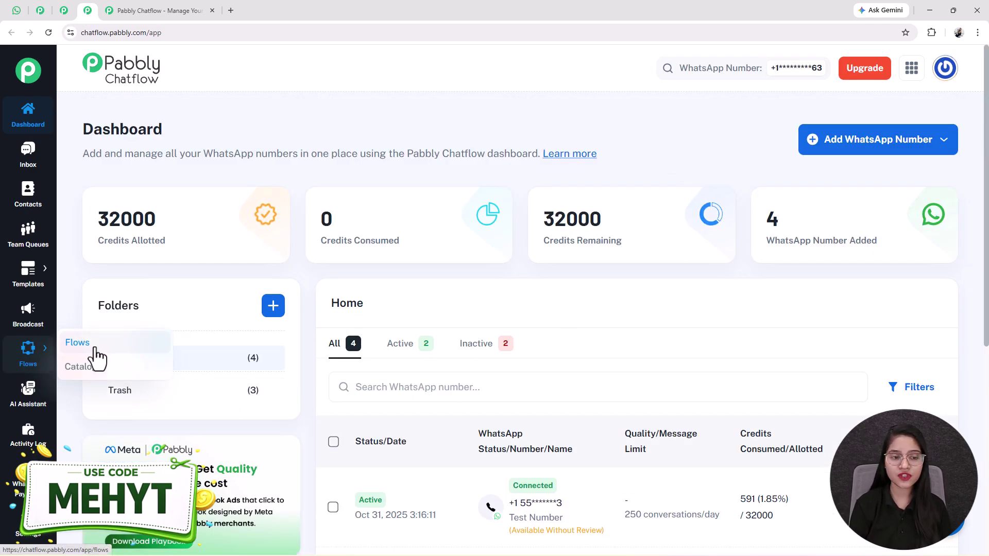
left_click(96, 349)
left_click(942, 143)
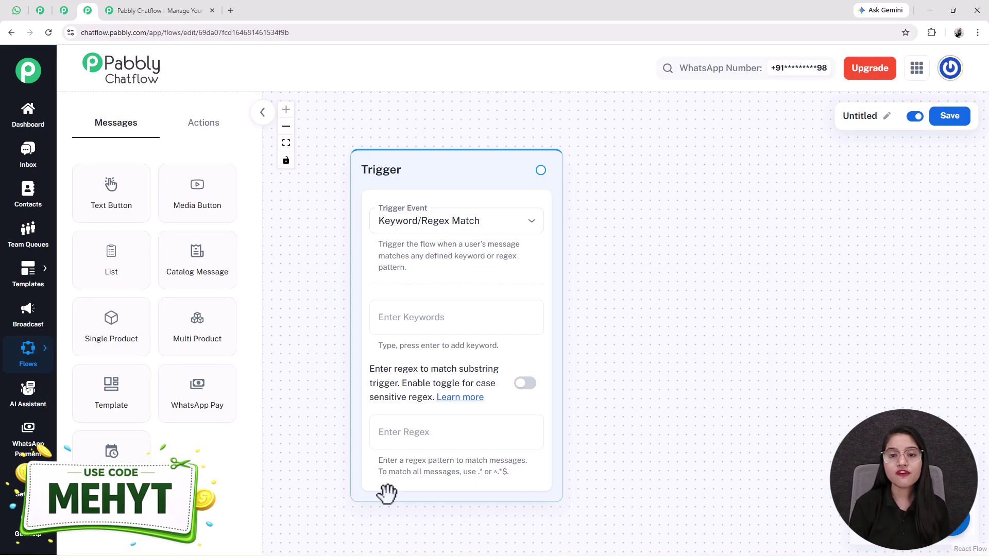
Review the demo chatbot's programs list, consultation questions and confirmation message in WhatsApp Web, and return to the flow builder
left_click(16, 10)
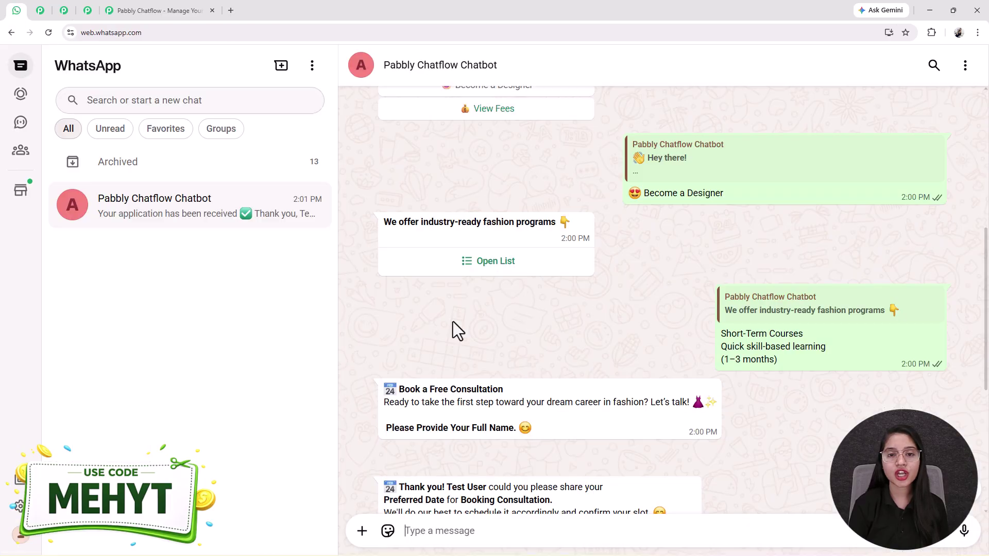
scroll(614, 419, "up", 4)
scroll(613, 419, "down", 10)
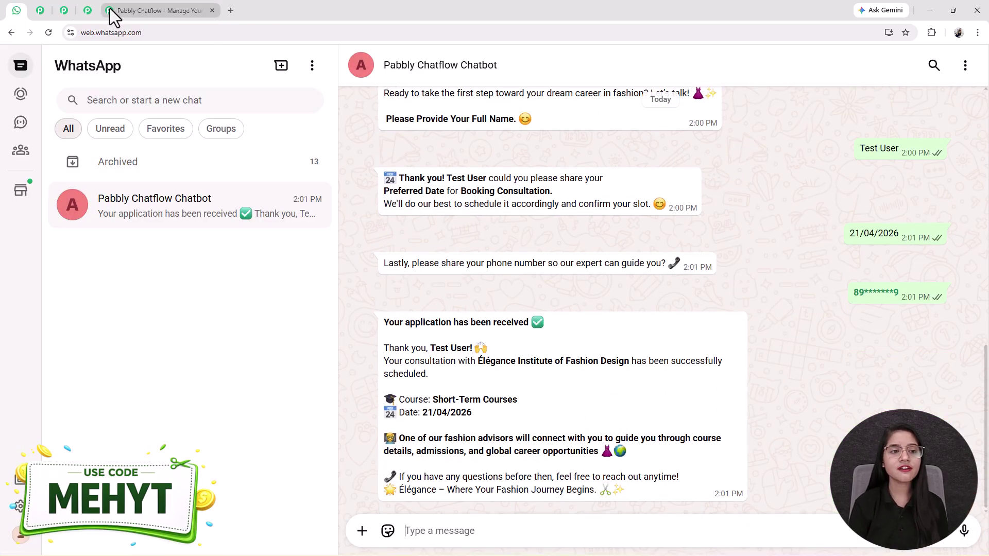
left_click(88, 10)
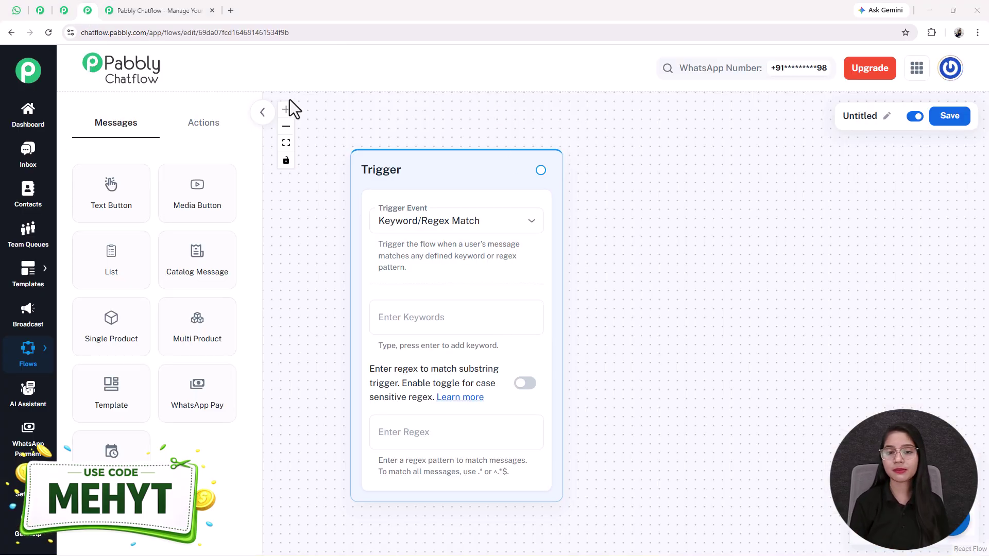
Rename the untitled flow with the copied title beginning "Build a WhatsApp" and ending "Coding | Pabbly Chatflow"
left_click(886, 118)
key("ctrl+a")
key("ctrl+v")
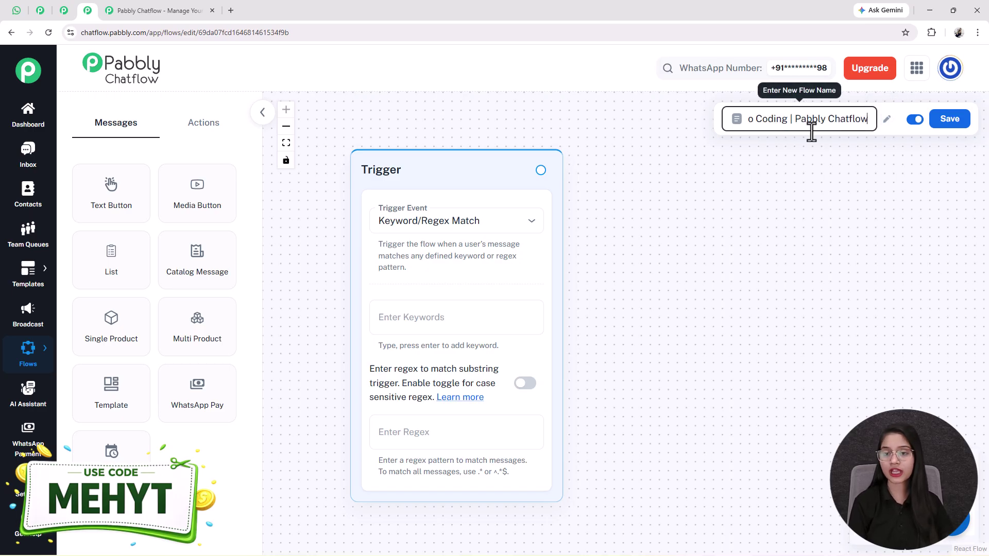
key("Home")
key("End")
key("Home")
key("End")
key("BackSpace")
key("BackSpace")
key("BackSpace")
key("BackSpace")
key("BackSpace")
key("BackSpace")
key("BackSpace")
key("BackSpace")
key("BackSpace")
key("BackSpace")
key("BackSpace")
key("ctrl+z")
Apply the new flow name and save the flow
left_click(793, 167)
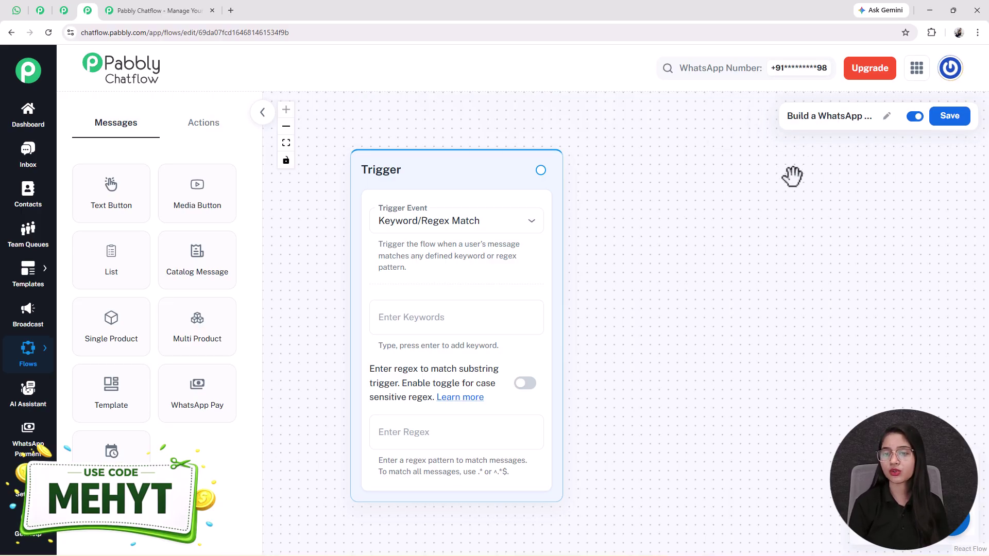
left_click(946, 125)
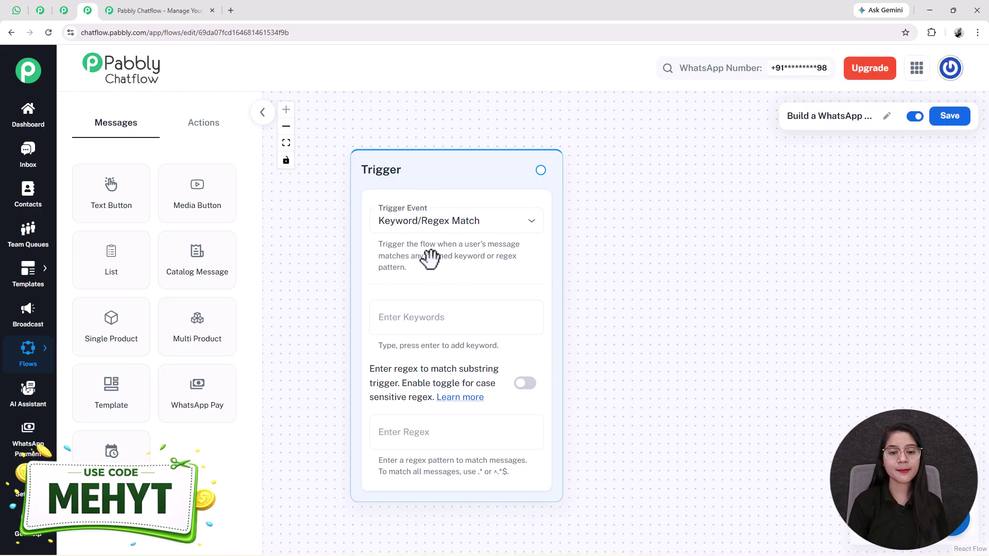
Set the flow's trigger event to Keyword/Regex Match
left_click_drag(430, 258, 391, 247)
left_click(363, 214)
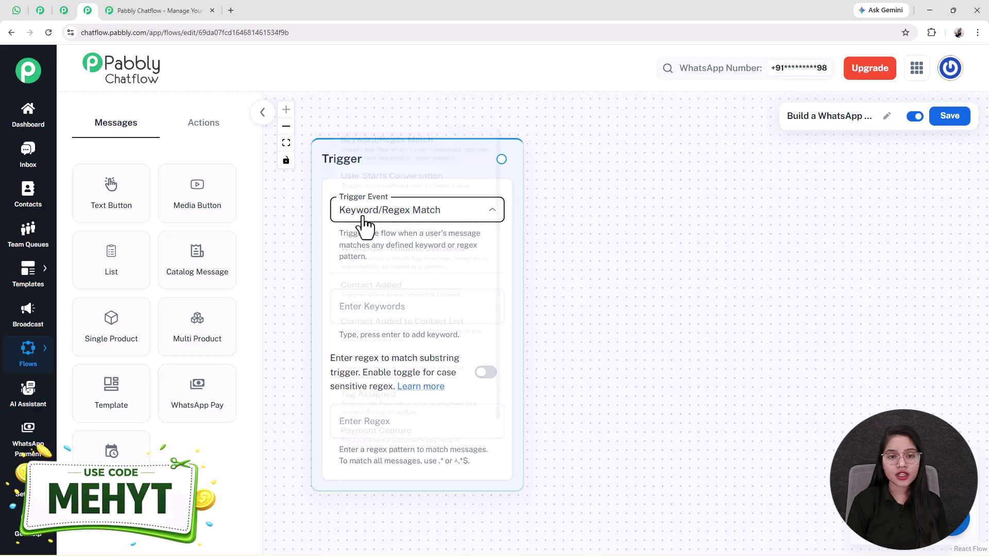
left_click(364, 133)
left_click(367, 217)
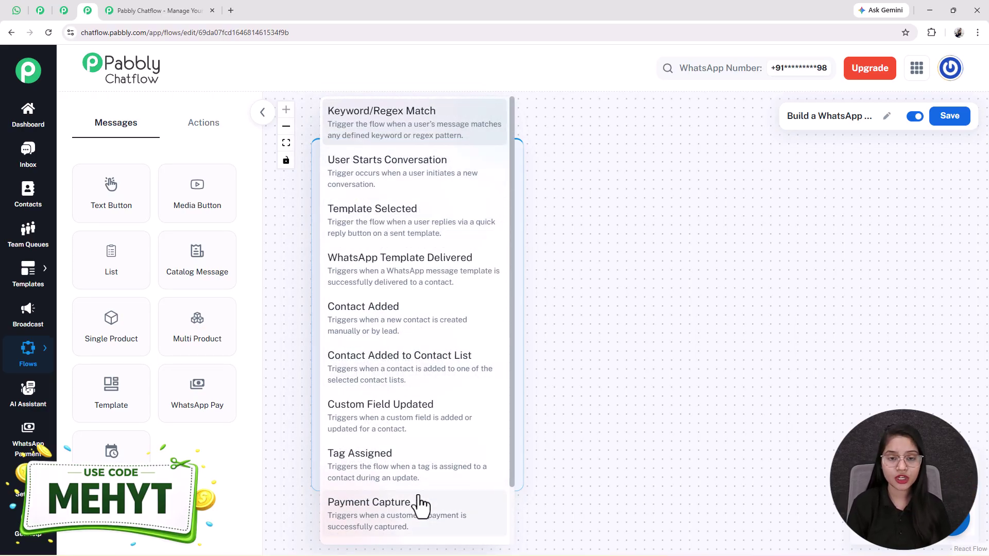
left_click(350, 123)
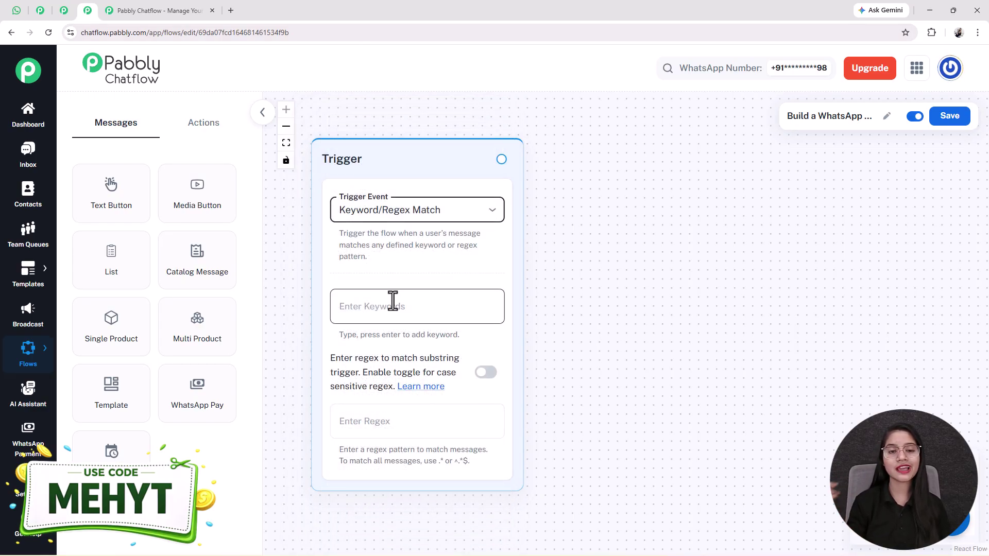
Add "Hi" and "Hello" as the trigger keywords
left_click(393, 300)
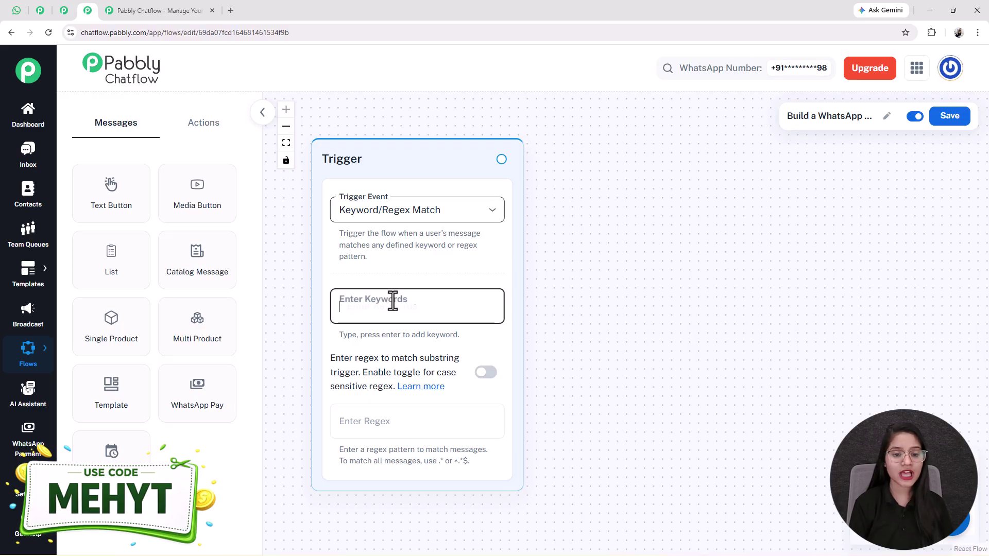
type("H")
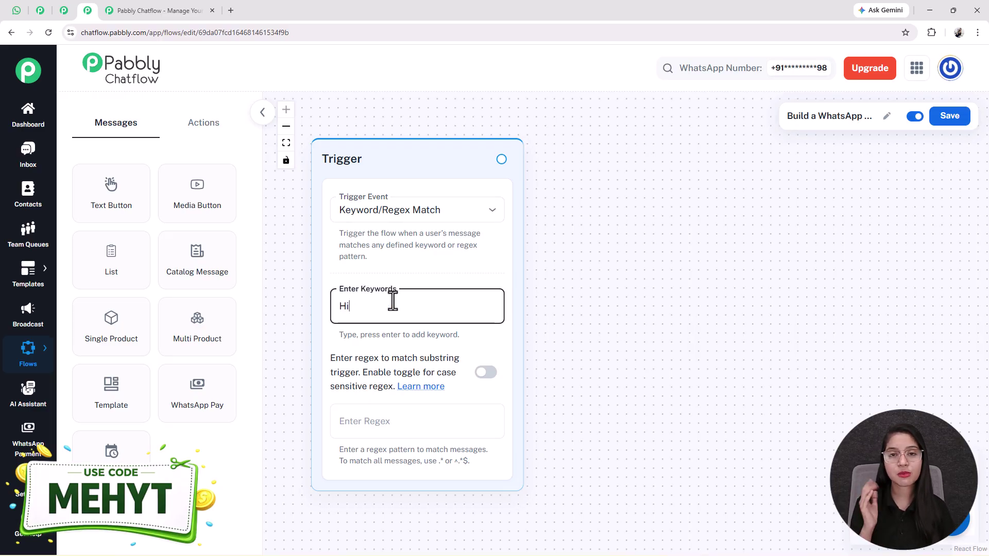
type("i")
key("Return")
type("H")
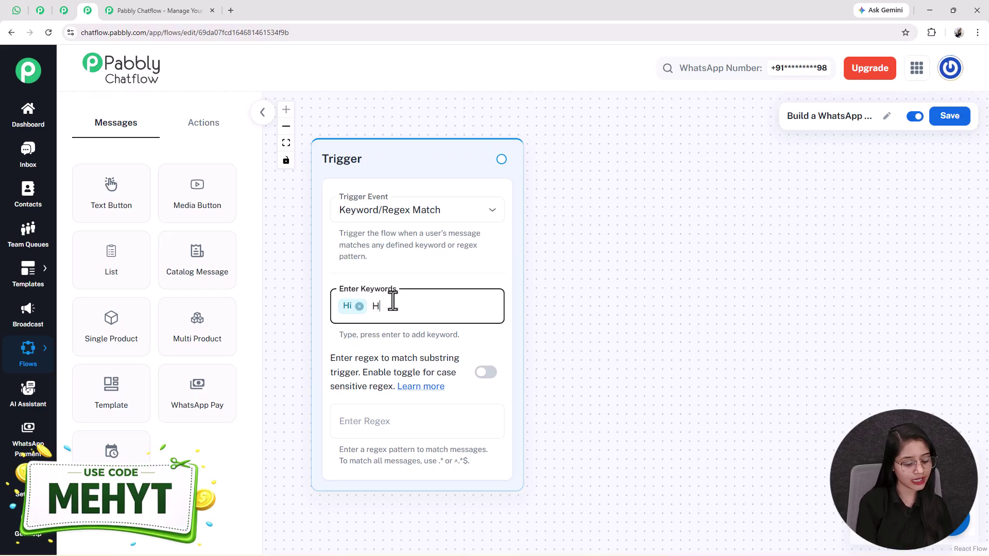
type("ello")
key("Return")
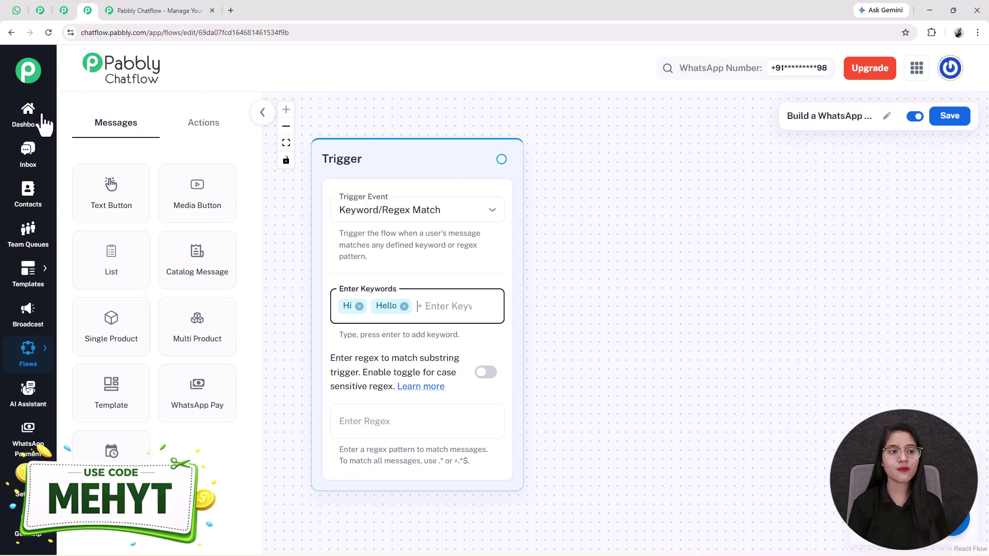
Add a Text Button message beside the trigger and fill it with the demo chat's Élégance Institute welcome message, ending "Tell me—what brings you here today?"
left_click(13, 15)
scroll(536, 335, "up", 15)
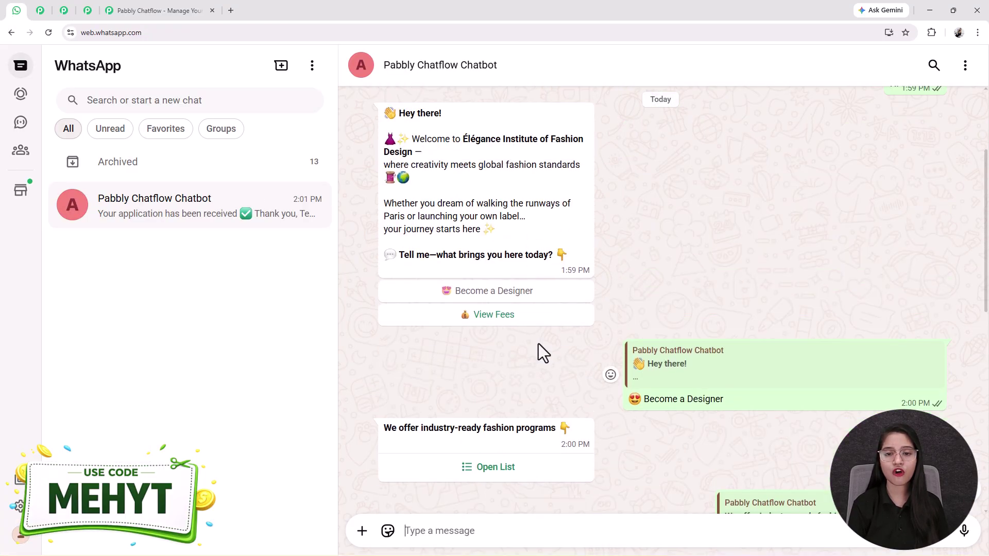
left_click(87, 10)
left_click_drag(122, 221, 612, 224)
left_click(646, 261)
key("ctrl+v")
left_click_drag(819, 340, 743, 324)
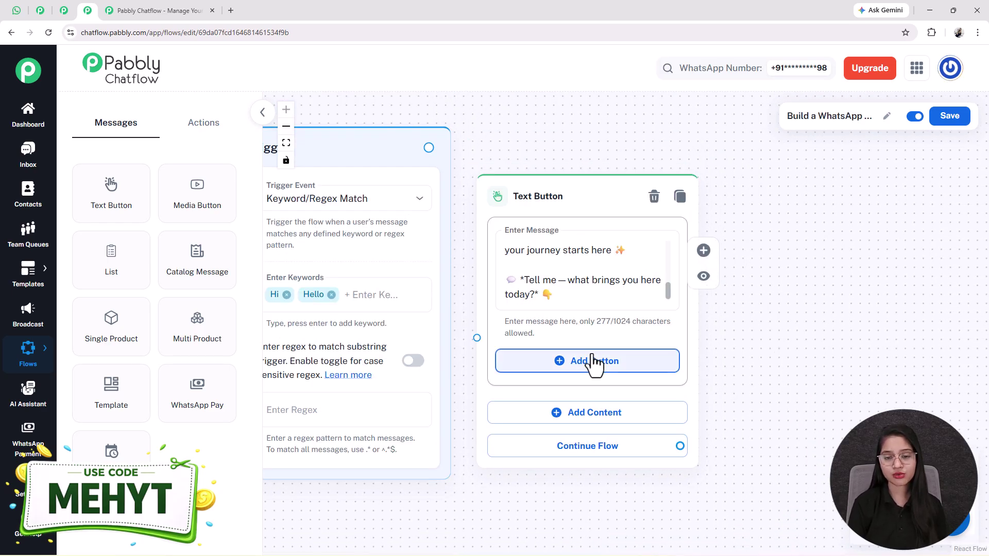
Add two quick reply buttons to the welcome message, "😍 Become a Designer" and "💰 View Fees"
left_click(597, 361)
type("😍 Become a Designer")
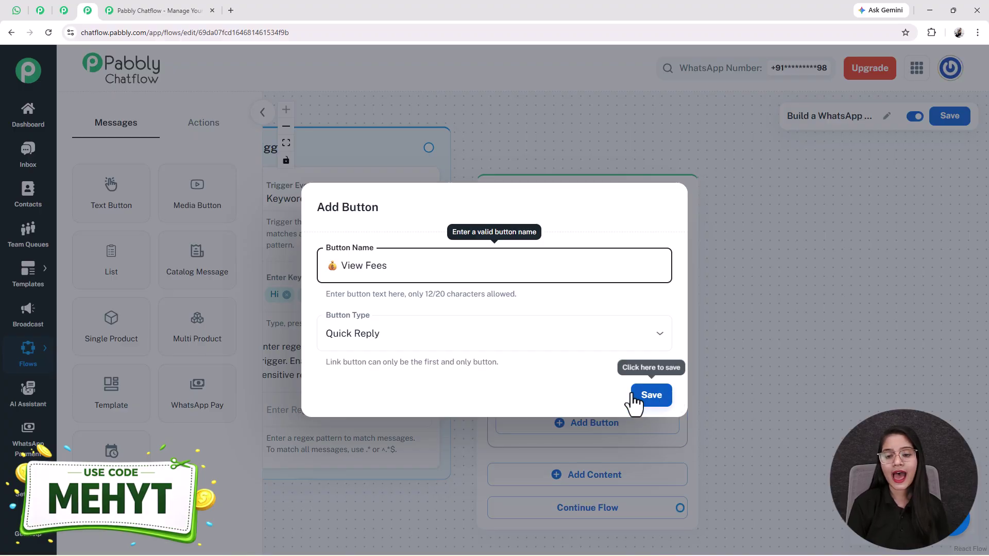
left_click(651, 394)
Connect the trigger's output to the Text Button message
scroll(812, 346, "down", 2)
left_click_drag(470, 453, 431, 490)
left_click_drag(430, 183, 494, 361)
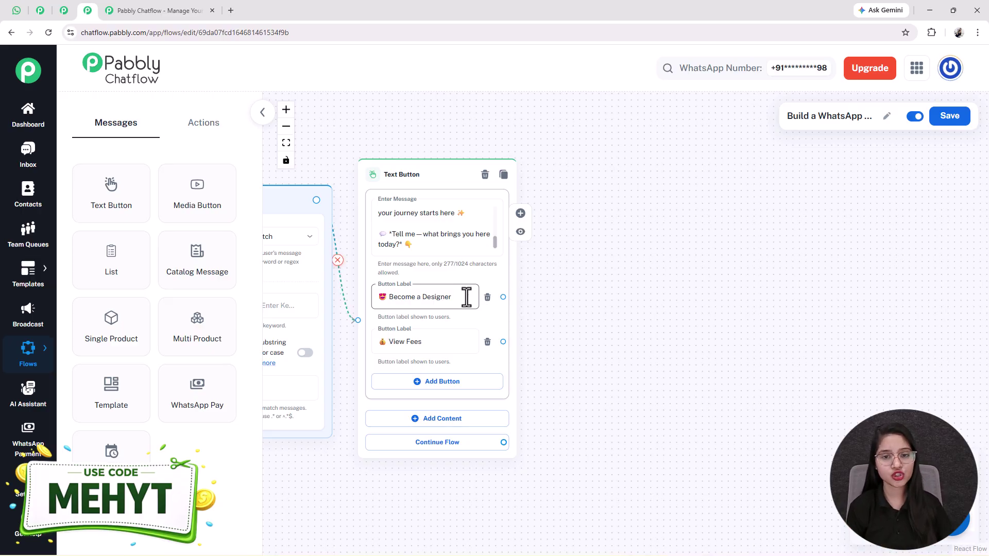
Check the fashion programs list message in the WhatsApp demo chat, and add a List message beside the Text Button message in the flow
left_click(17, 11)
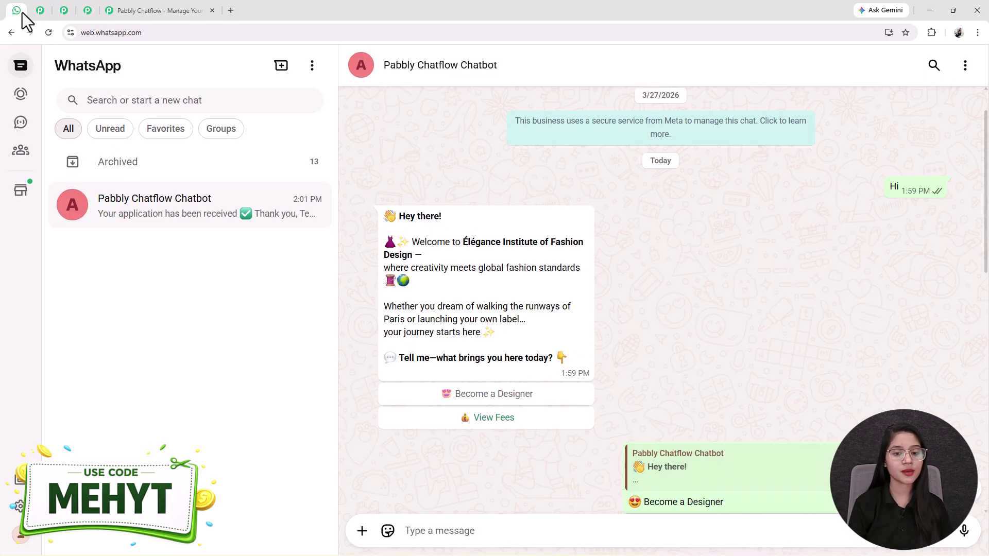
scroll(384, 427, "down", 4)
left_click_drag(574, 326, 407, 325)
left_click(471, 372)
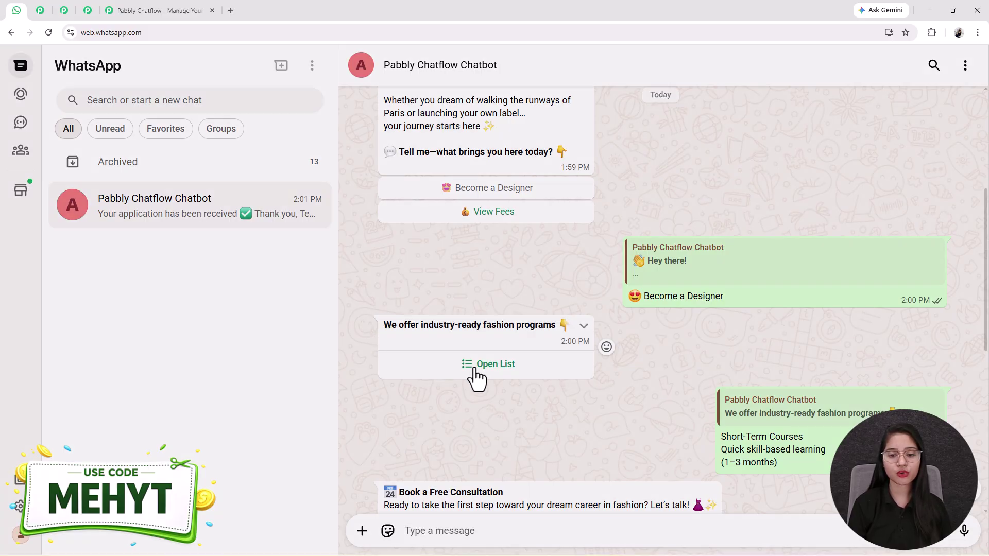
left_click(783, 299)
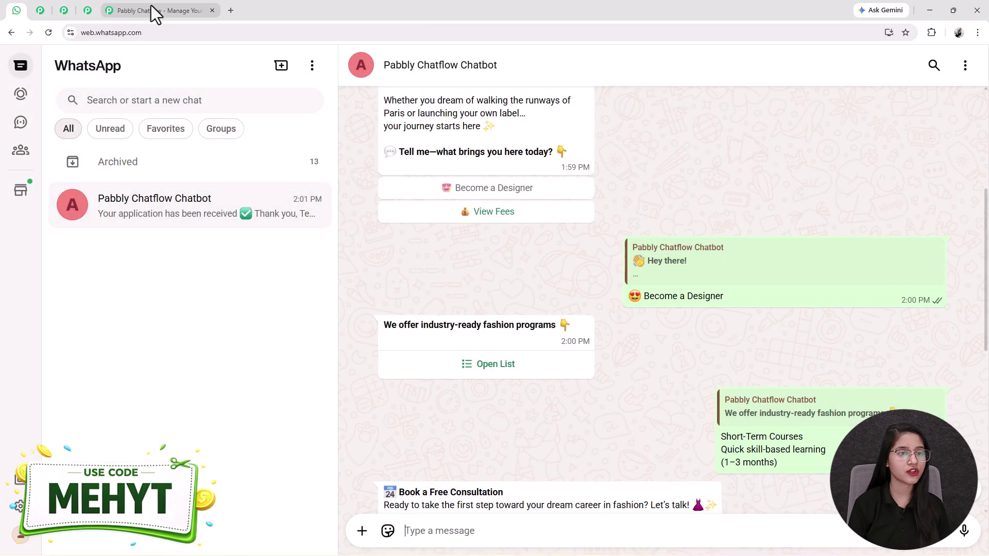
left_click(88, 11)
left_click_drag(123, 257, 620, 163)
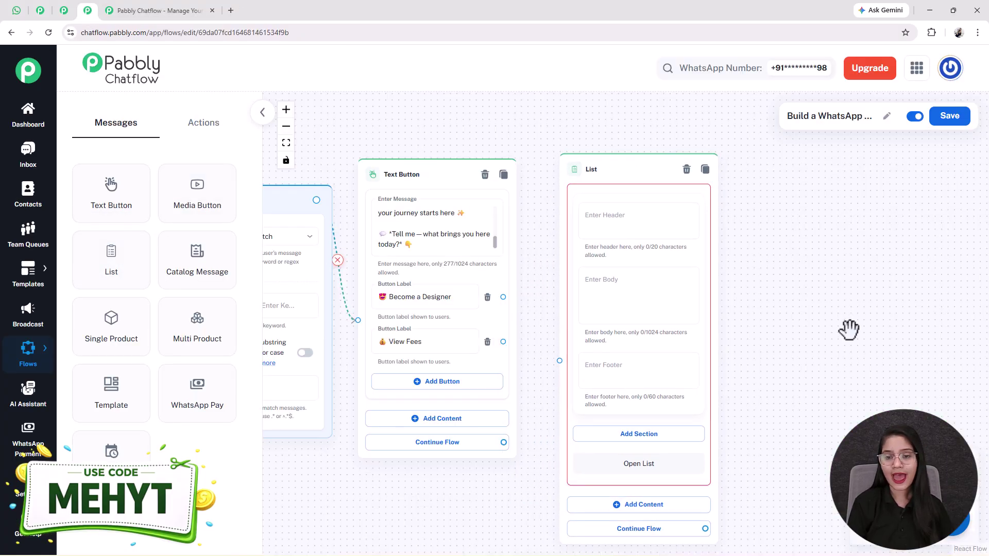
Enter "*We offer industry-ready fashion programs* 👇" as the body of the List message
scroll(669, 309, "right", 5)
left_click(513, 294)
type("*We offer industry-ready fashion programs* 👇")
left_click_drag(702, 317, 733, 411)
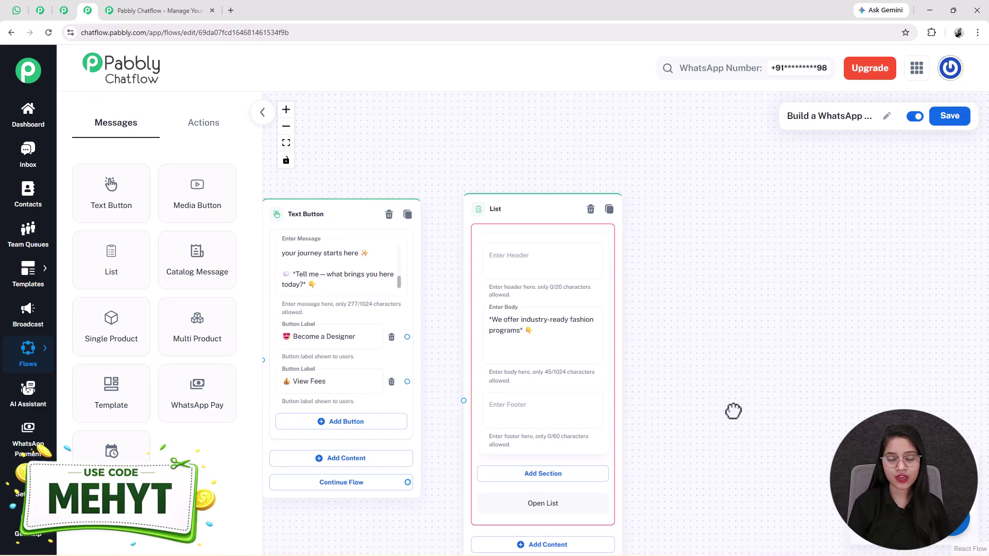
left_click(560, 409)
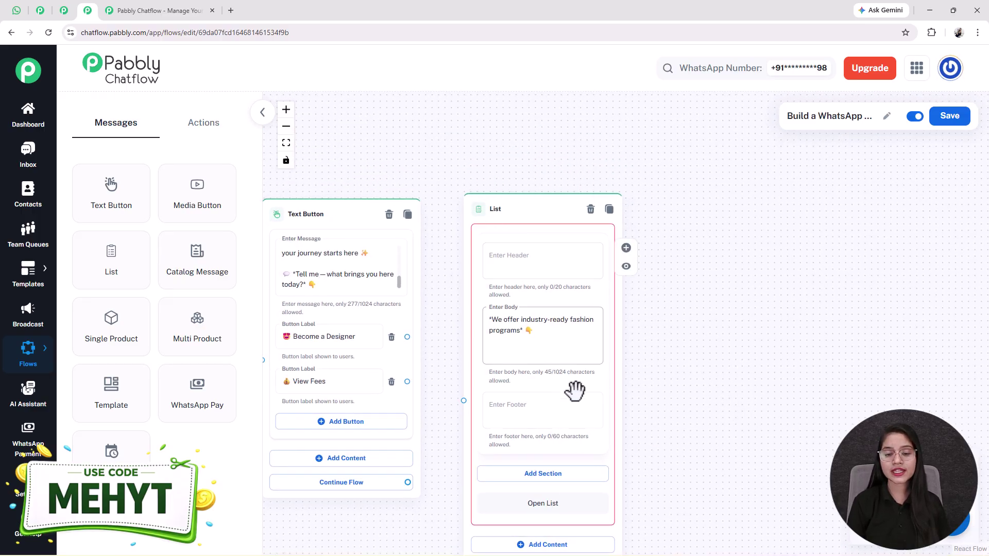
Add a section titled "Course Type" to the List message
left_click_drag(702, 493, 685, 303)
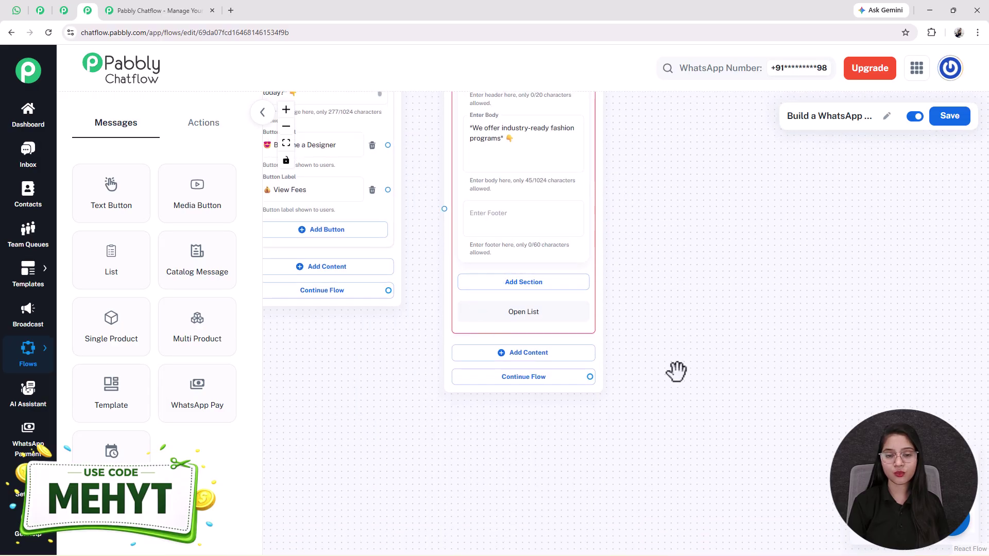
left_click_drag(676, 371, 676, 420)
left_click(512, 333)
left_click(512, 344)
type("Course Type")
mouse_move(735, 448)
left_mouse_down()
mouse_move(713, 351)
mouse_move(726, 433)
left_mouse_up()
Add three items to the Course Type section of the List message
left_click(533, 379)
left_click_drag(669, 421, 658, 276)
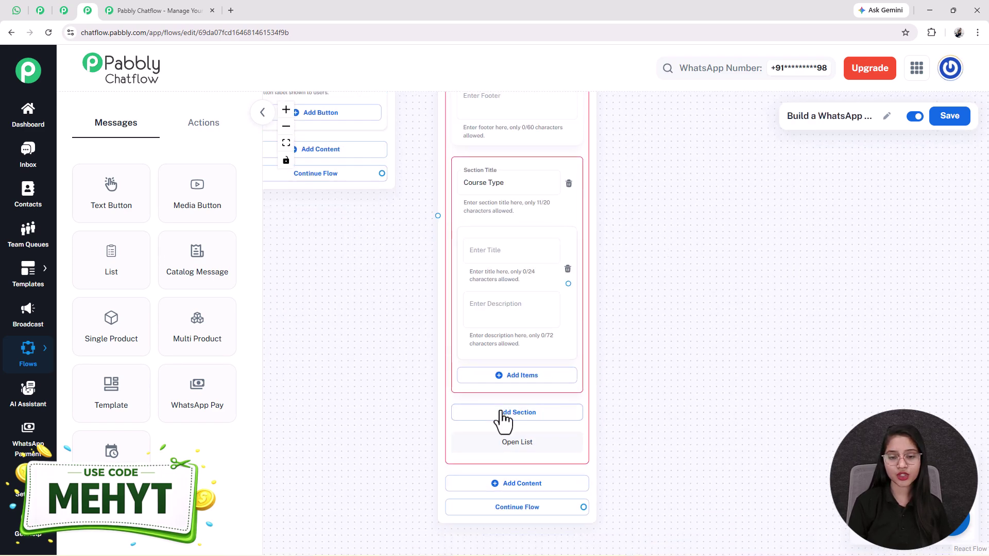
left_click_drag(526, 372, 680, 287)
left_click(679, 287)
left_click_drag(804, 331, 694, 244)
left_click(587, 340)
scroll(675, 298, "down", 3)
left_click_drag(705, 278, 645, 410)
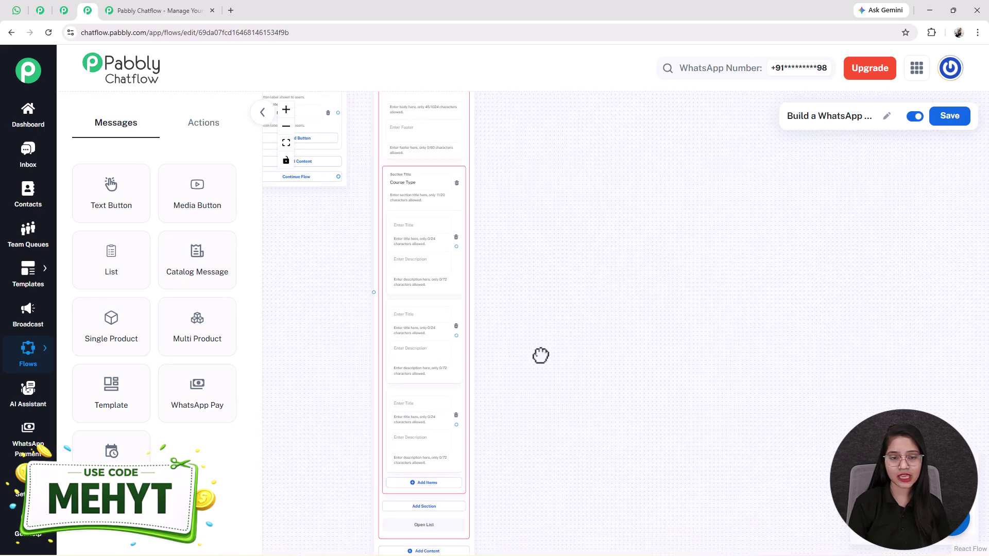
scroll(558, 305, "up", 2)
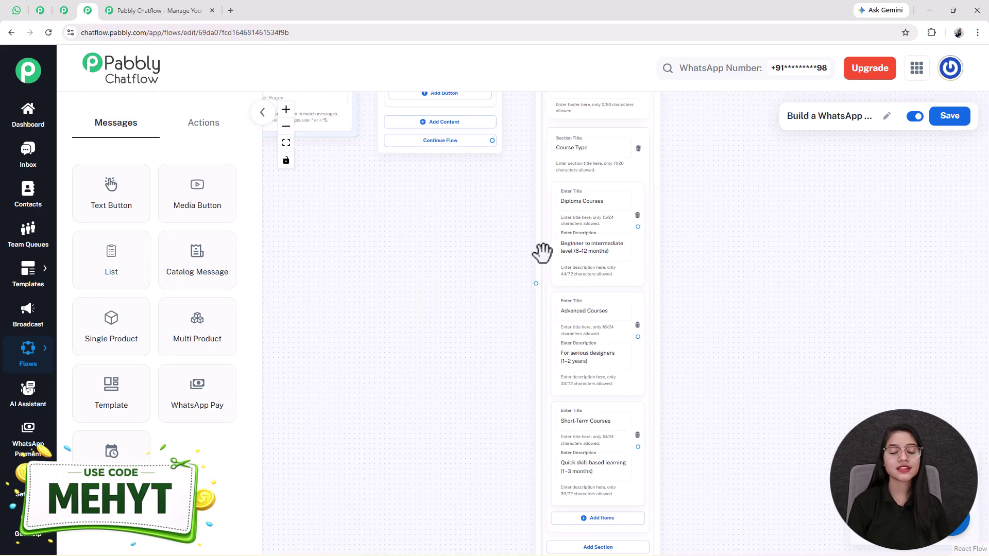
Connect the Become a Designer button of the Text Button message to the List message
left_click(605, 304)
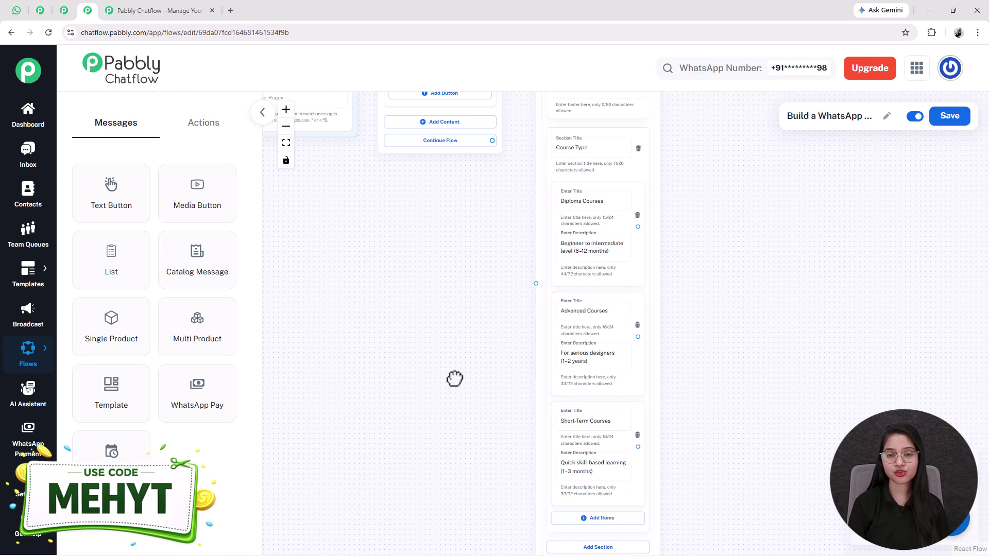
left_click_drag(455, 378, 636, 502)
left_click_drag(674, 325, 713, 407)
left_click_drag(645, 416, 417, 316)
left_click_drag(359, 262, 392, 349)
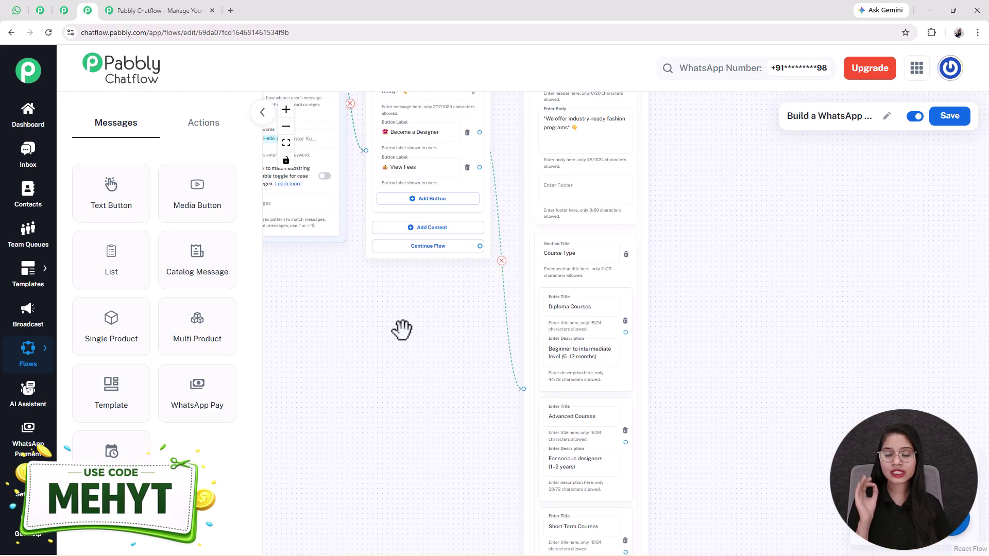
left_click_drag(419, 393, 271, 280)
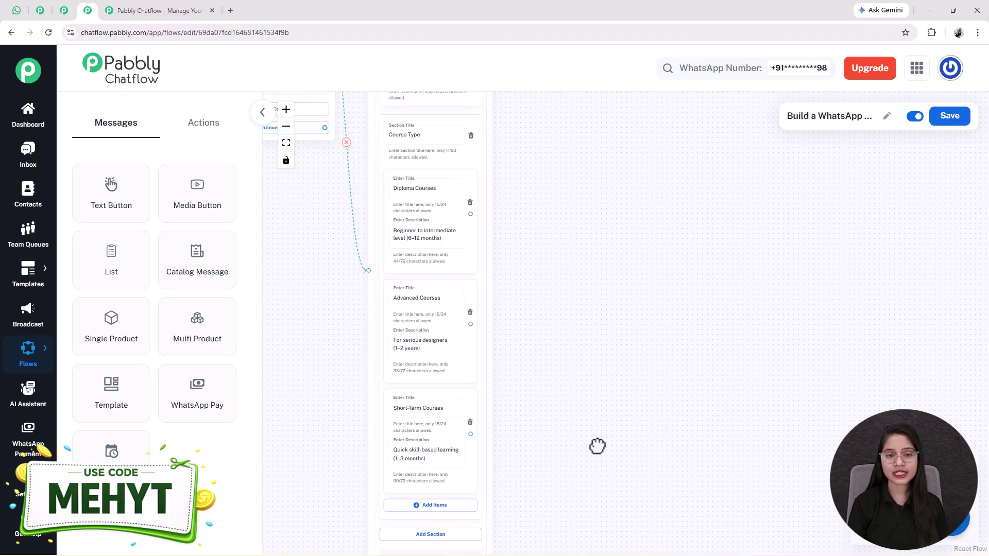
left_click_drag(603, 450, 561, 428)
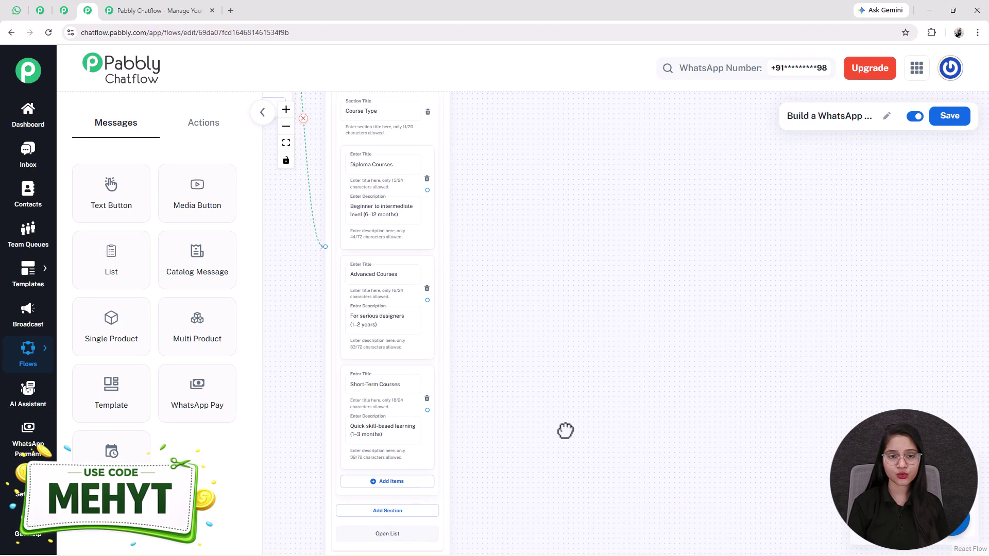
Add a Set Custom Field action beside the List message and select CourseType as its contact custom field
left_click(201, 123)
left_click_drag(197, 339, 520, 139)
scroll(608, 266, "up", 5)
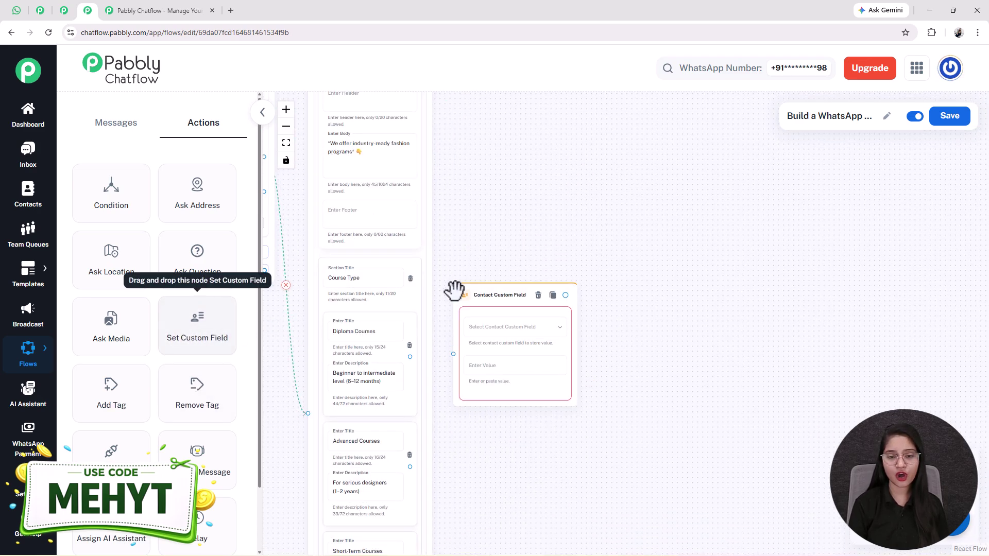
left_click(489, 335)
scroll(490, 407, "up", 4)
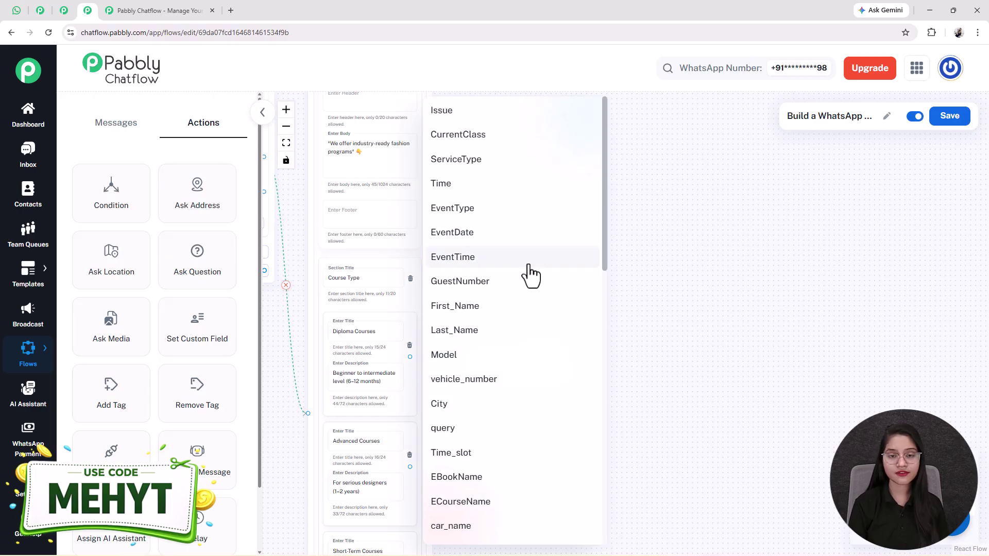
scroll(525, 278, "down", 10)
left_click(483, 536)
scroll(486, 440, "up", 3)
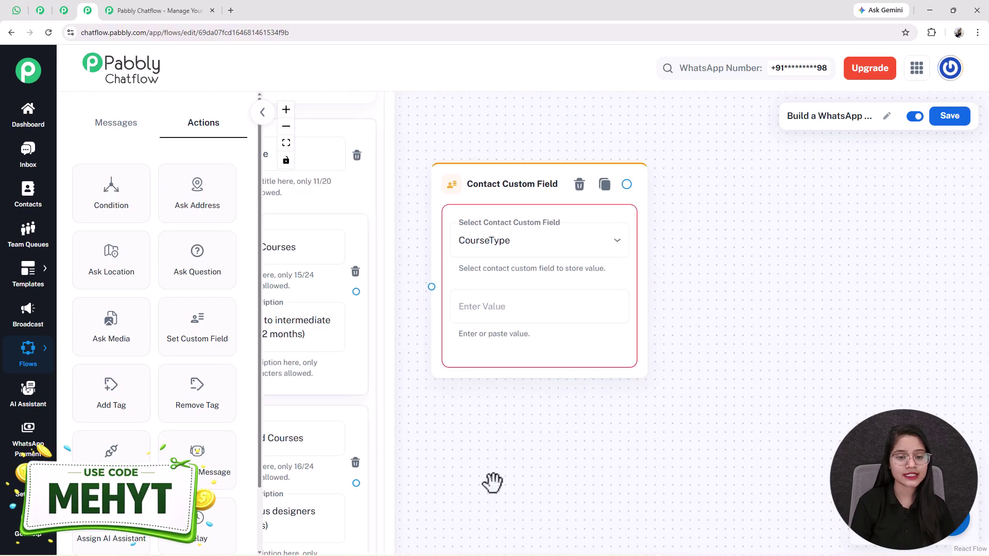
Copy the first list item's title, "Diploma Courses", into the value of the CourseType custom field action
triple_click(476, 191)
key("ctrl+c")
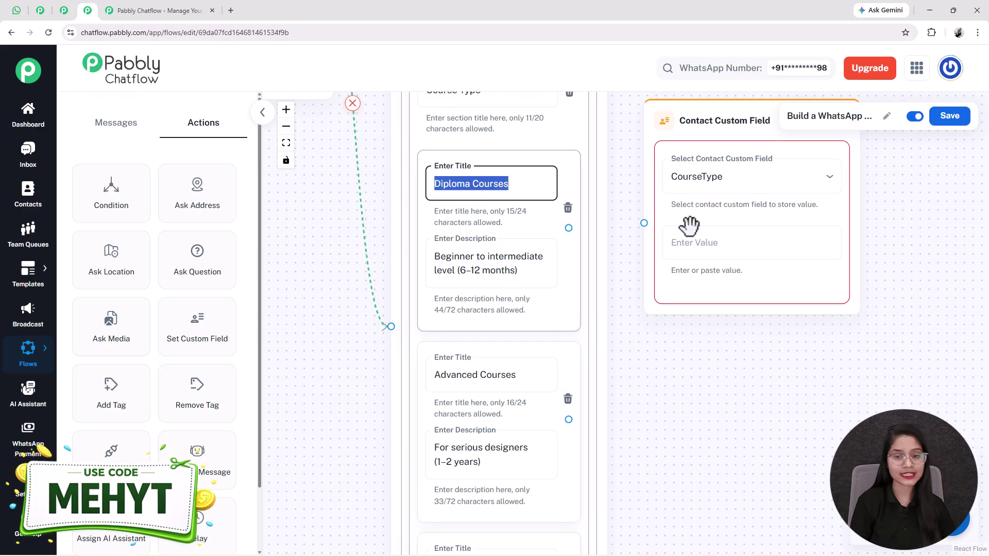
left_click(761, 249)
key("ctrl+v")
left_click_drag(818, 402, 612, 437)
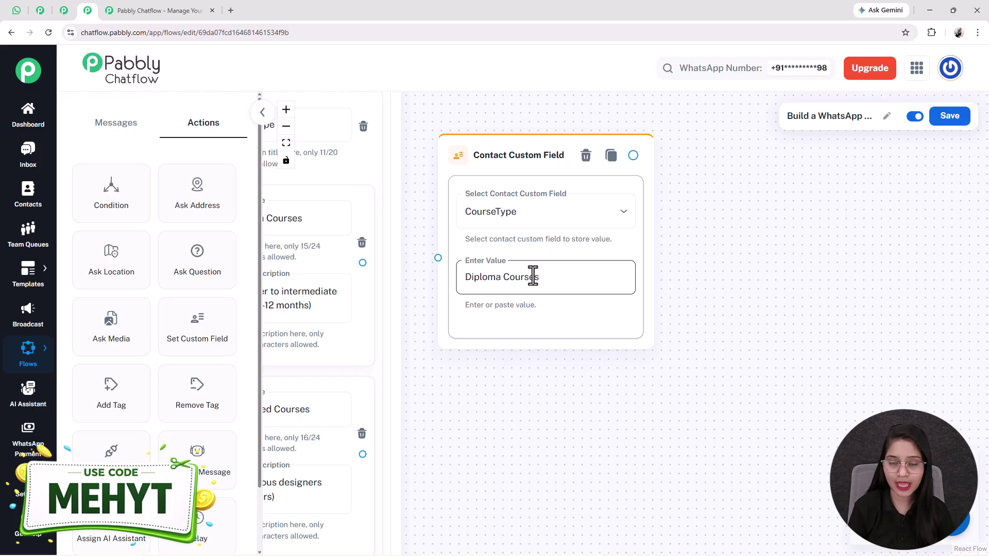
mouse_move(8, 505)
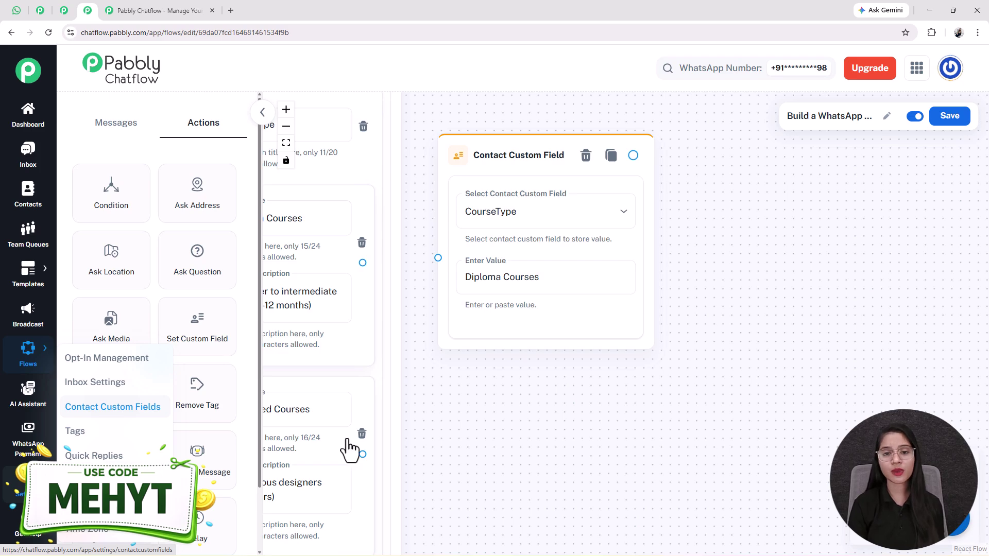
scroll(483, 423, "down", 2)
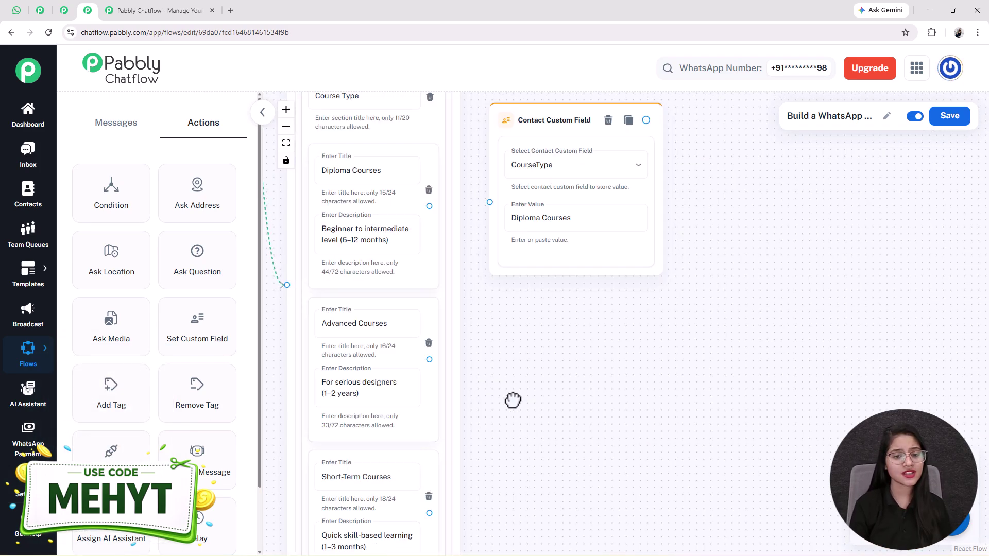
left_click_drag(514, 419, 507, 364)
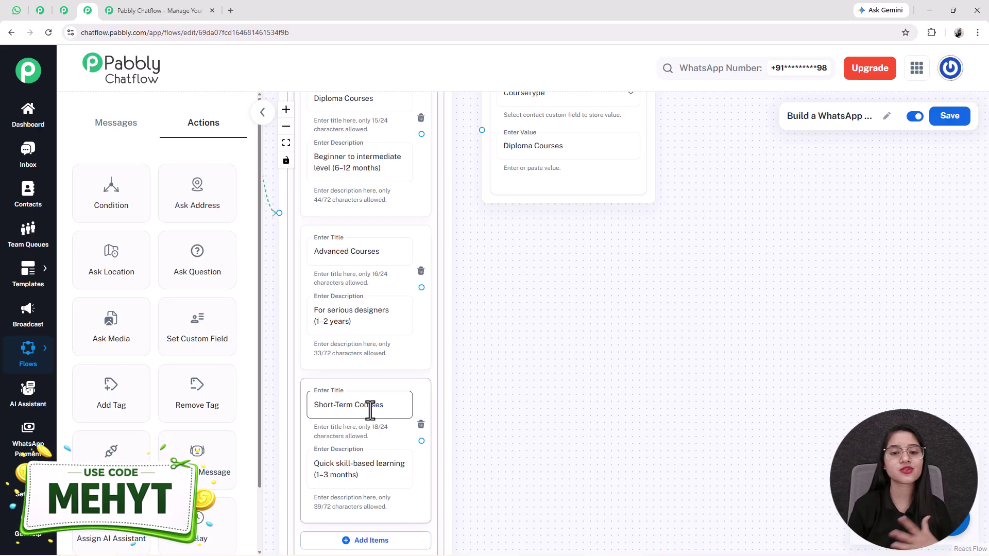
scroll(370, 408, "up", 4)
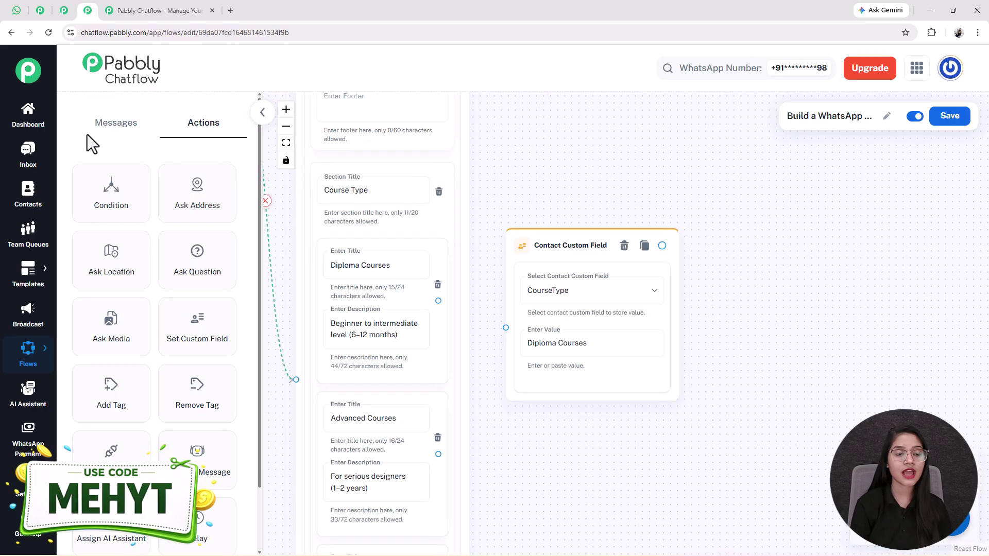
Switch to the WhatsApp demo chat and check the thank-you text in the application confirmation message
left_click(16, 10)
scroll(388, 378, "down", 6)
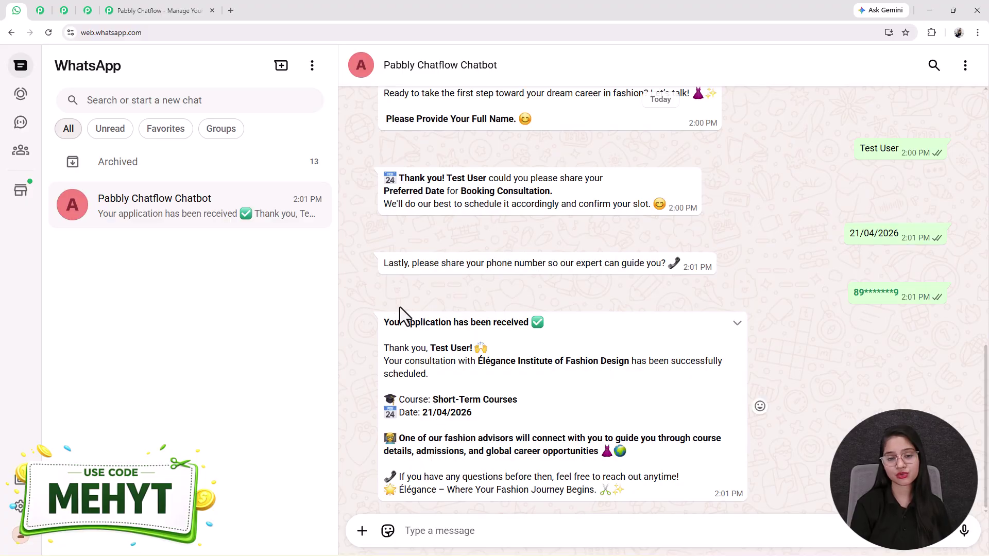
triple_click(429, 342)
left_click_drag(421, 348, 487, 349)
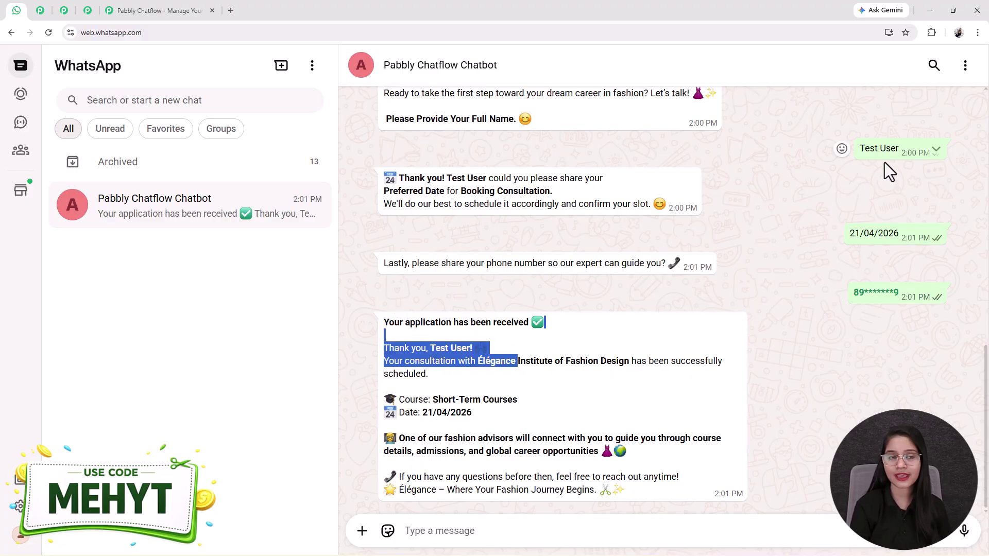
Return to the flow and examine the CourseType custom field actions for the Diploma, Advanced and Short-Term Courses items
left_click(88, 10)
scroll(644, 454, "up", 3)
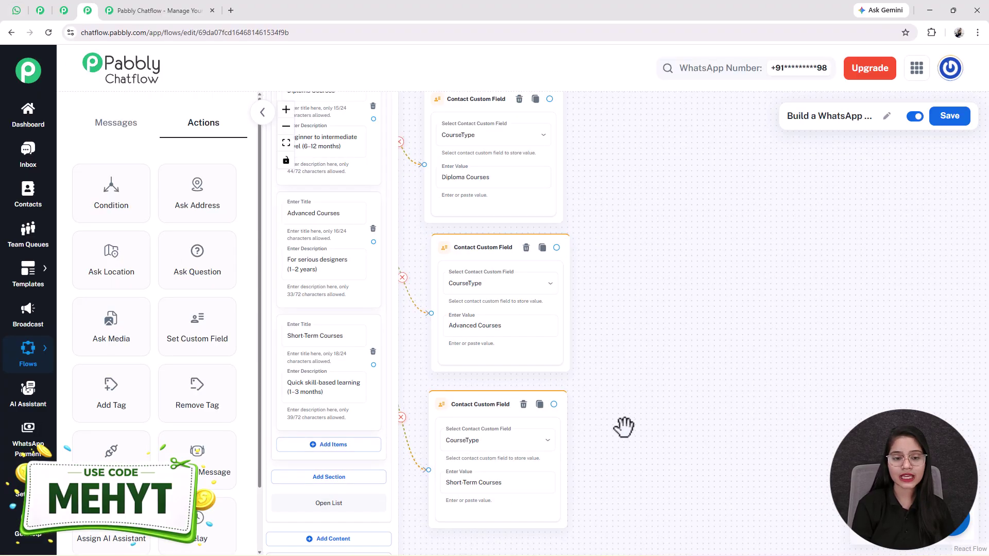
left_click_drag(648, 455, 660, 554)
left_click(481, 299)
triple_click(481, 299)
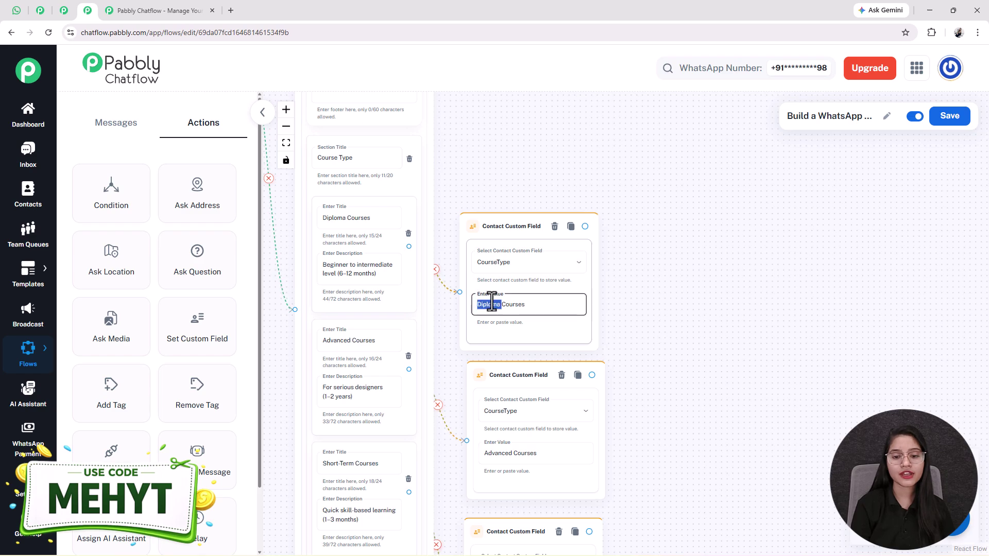
scroll(665, 432, "down", 3)
left_click_drag(472, 318, 646, 326)
scroll(647, 326, "up", 1)
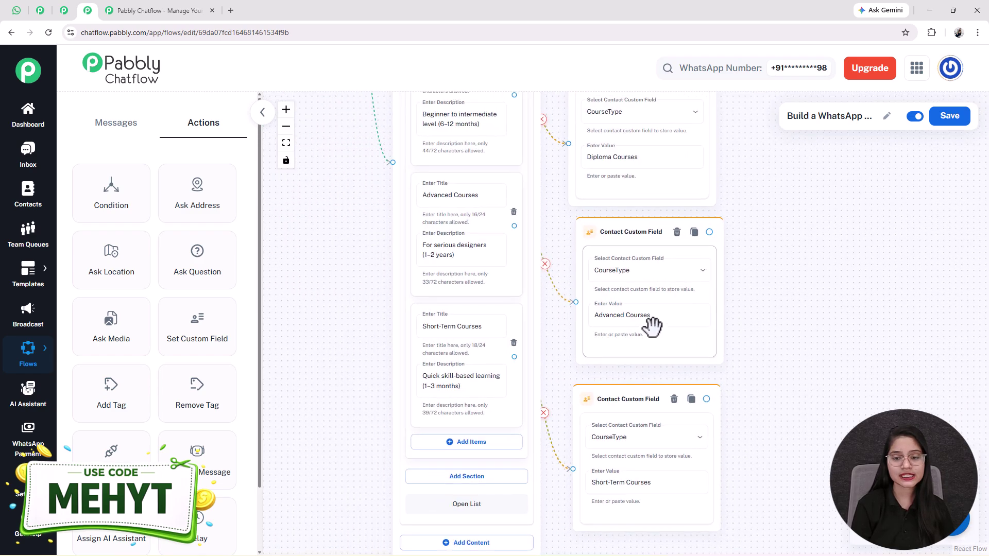
left_click(670, 320)
double_click(672, 317)
double_click(458, 329)
left_click(687, 495)
double_click(686, 494)
scroll(830, 300, "down", 1)
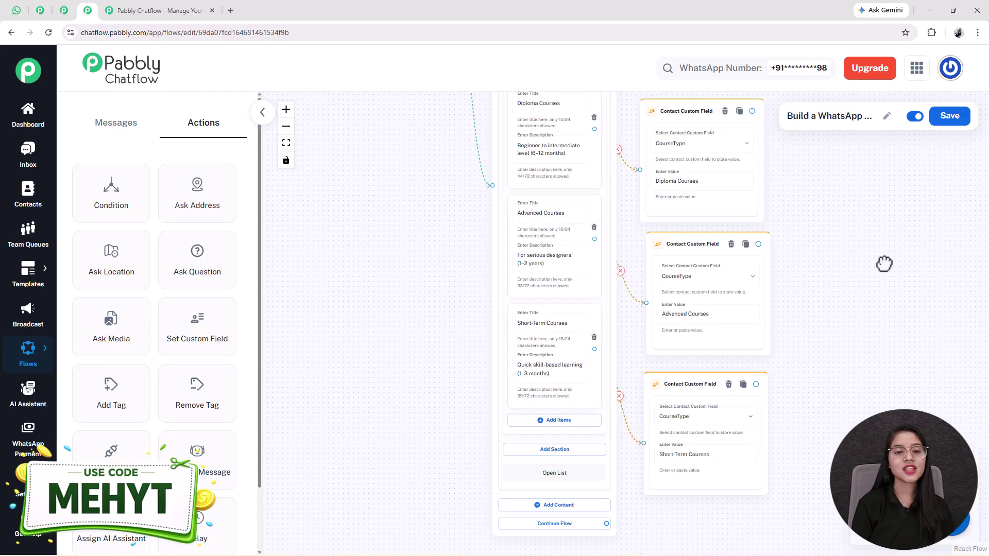
left_click_drag(894, 261, 644, 307)
scroll(646, 307, "down", 1)
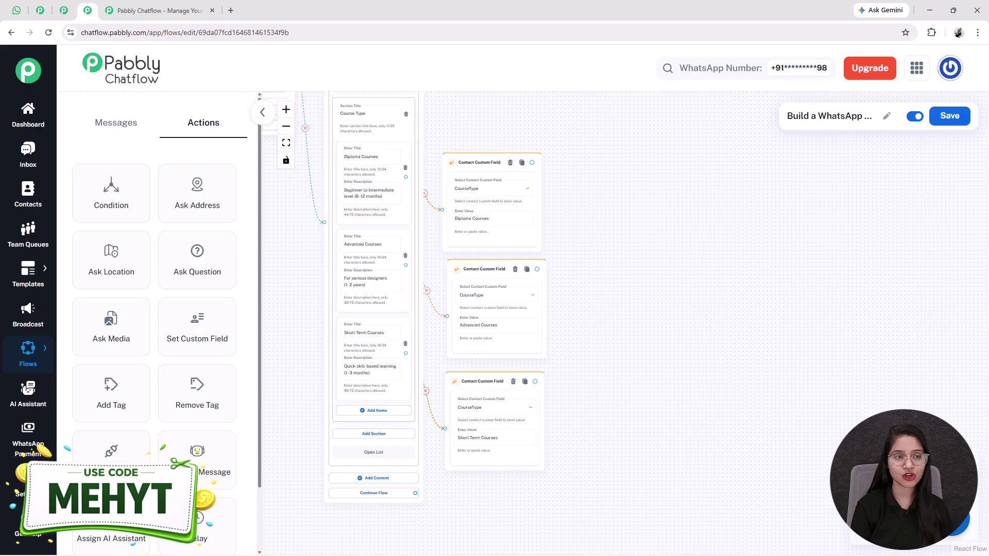
Check the program list, the selected course and the course in the confirmation message in the WhatsApp demo chat
left_click_drag(23, 11, 47, 10)
scroll(592, 361, "up", 7)
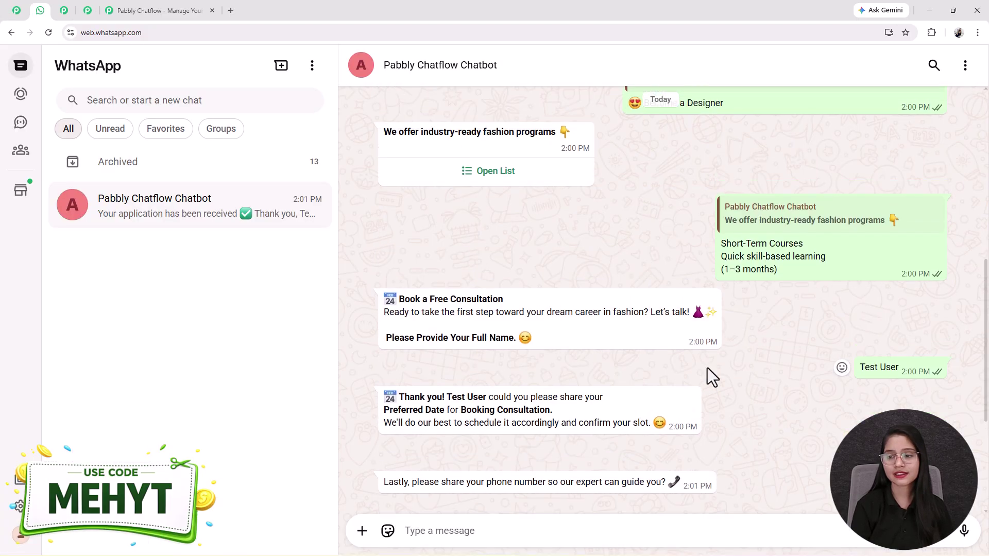
left_click_drag(720, 385, 815, 419)
left_click(479, 315)
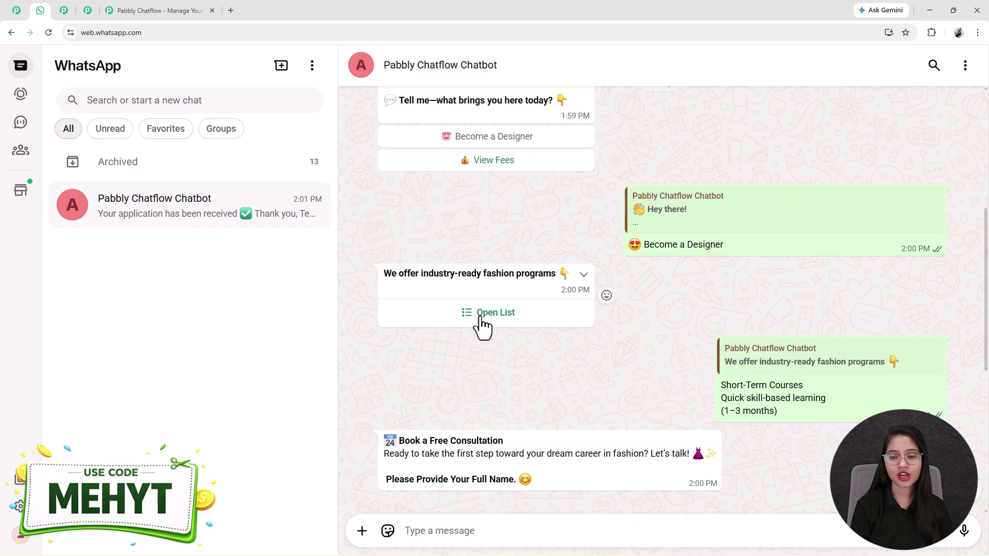
left_click(721, 409)
scroll(669, 438, "down", 7)
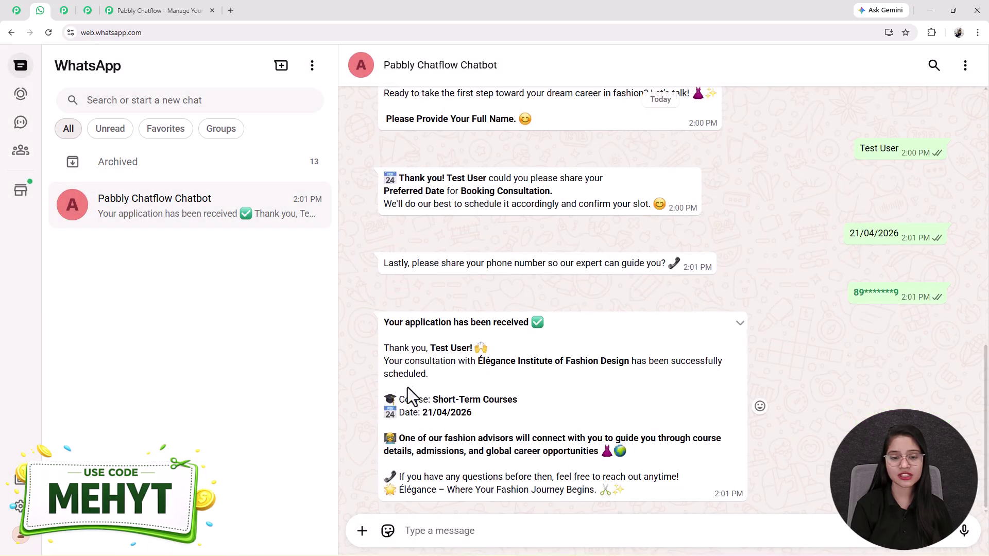
left_click_drag(432, 399, 582, 399)
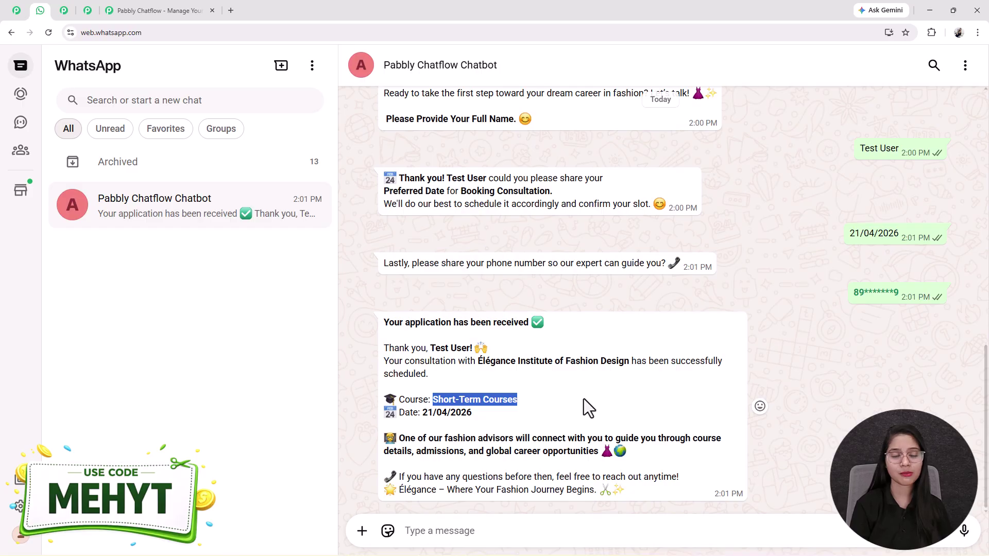
Return to the flow and add an Ask Question action beside the custom field actions
left_click(88, 10)
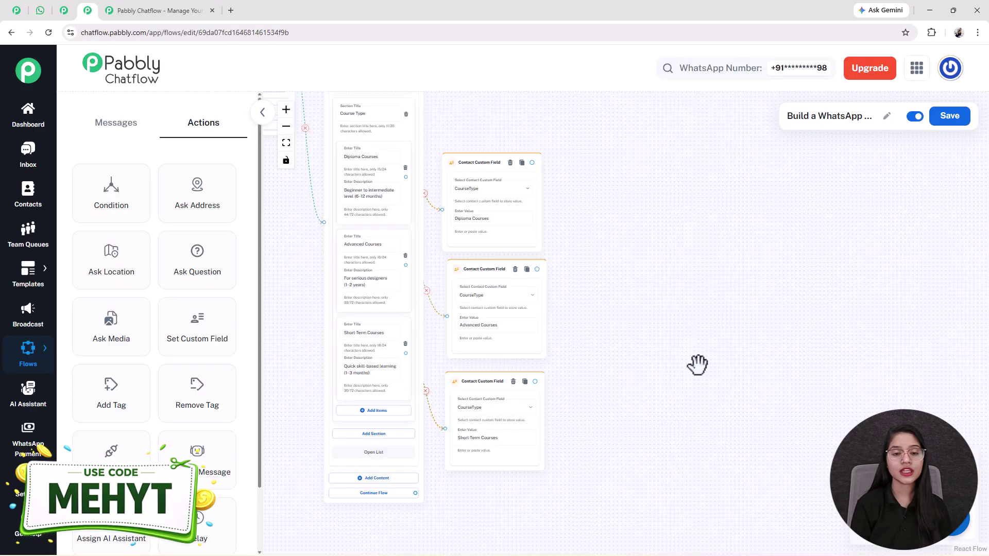
left_click_drag(436, 342, 402, 327)
left_click_drag(534, 315, 544, 311)
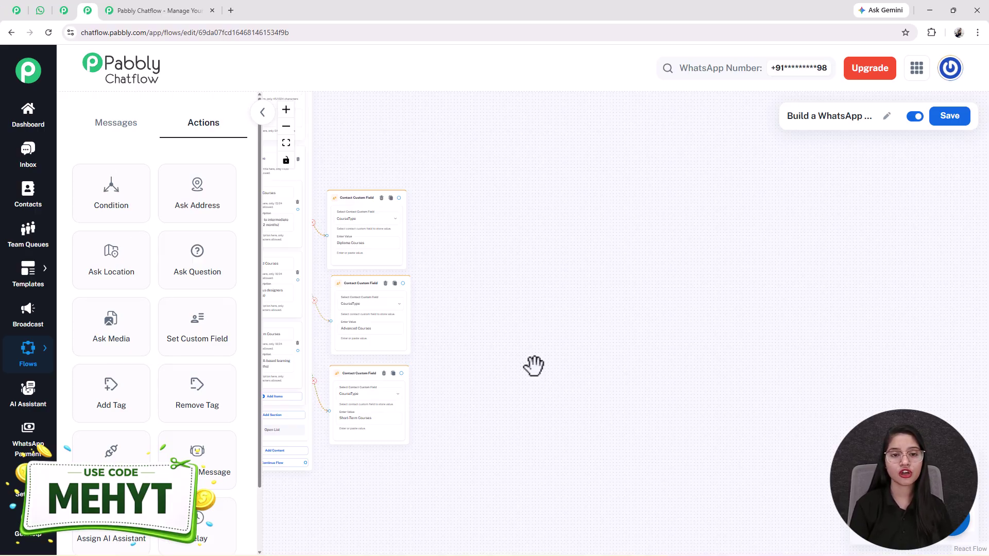
left_click_drag(190, 276, 571, 375)
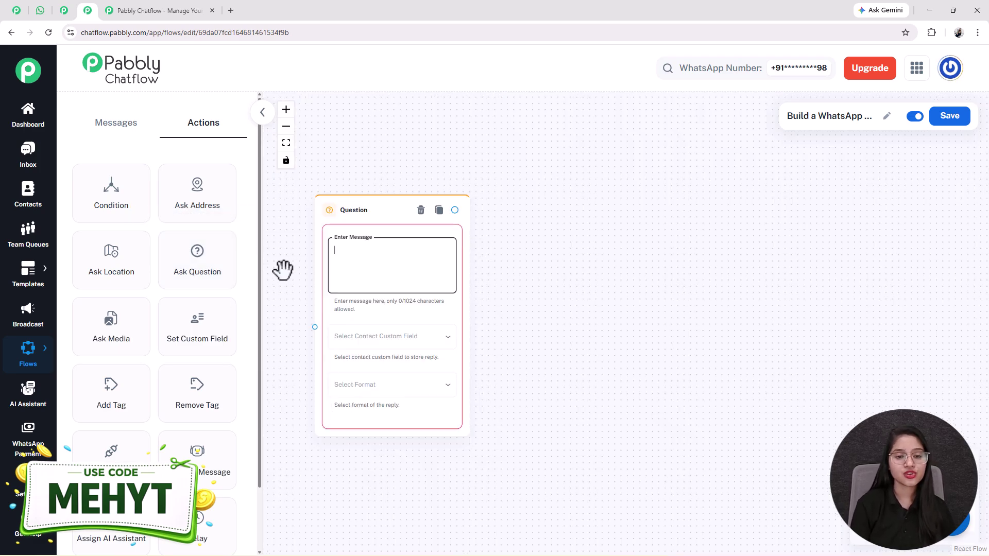
Enter the Question message about starting a dream career in fashion, ending with "*Please Provide Your Full Name.* 😊"
key("ctrl+v")
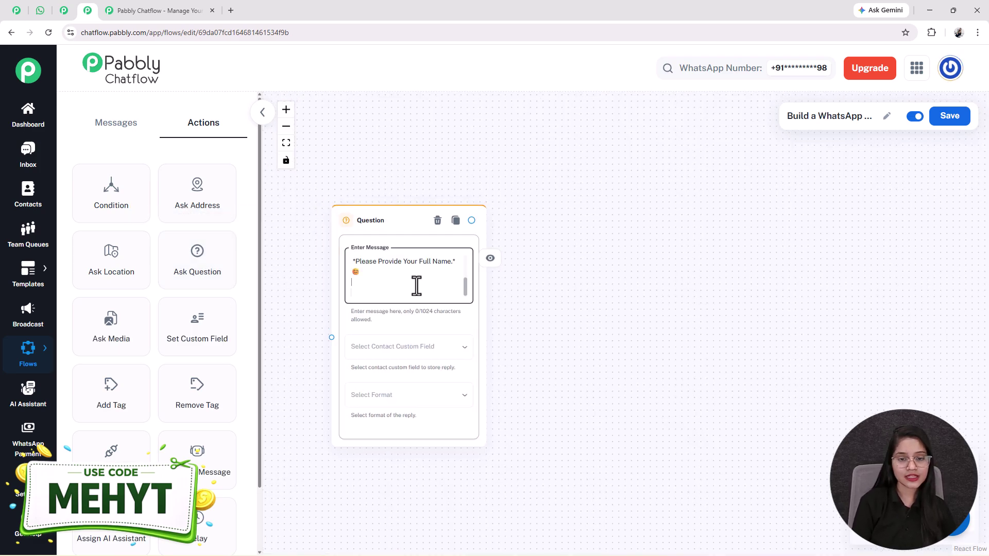
key("ctrl+v")
key("Return")
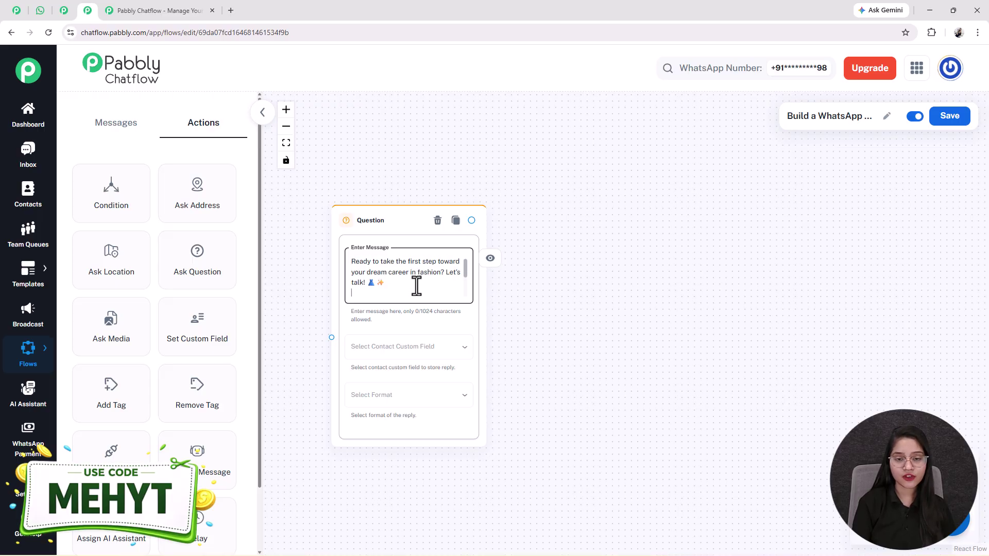
type("*Please Provide Your Full Name.* 😊")
key("Return")
Store the Question's reply in the FullName custom field and set the reply format to Text
left_click(412, 352)
left_click(419, 355)
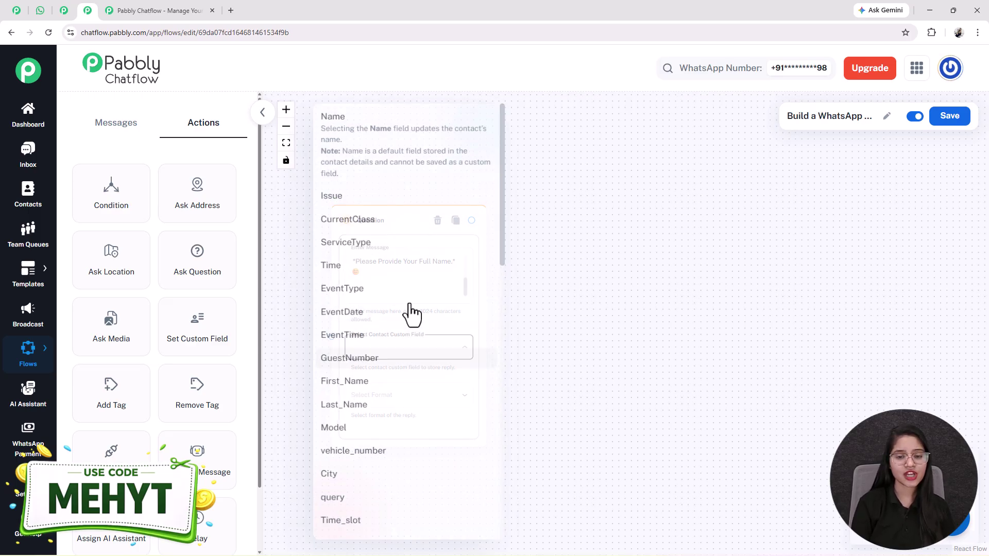
scroll(356, 495, "down", 8)
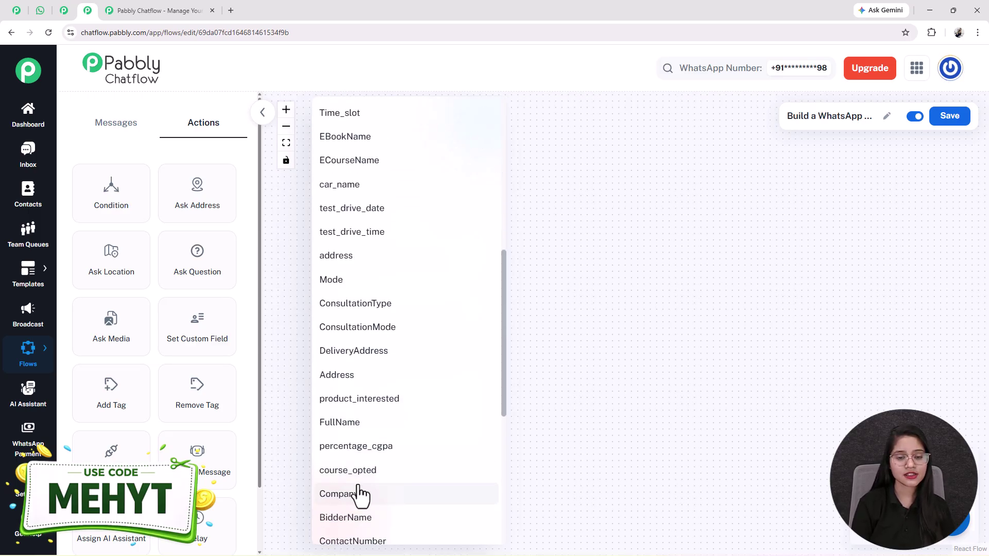
left_click(368, 425)
left_click(413, 411)
left_click(351, 413)
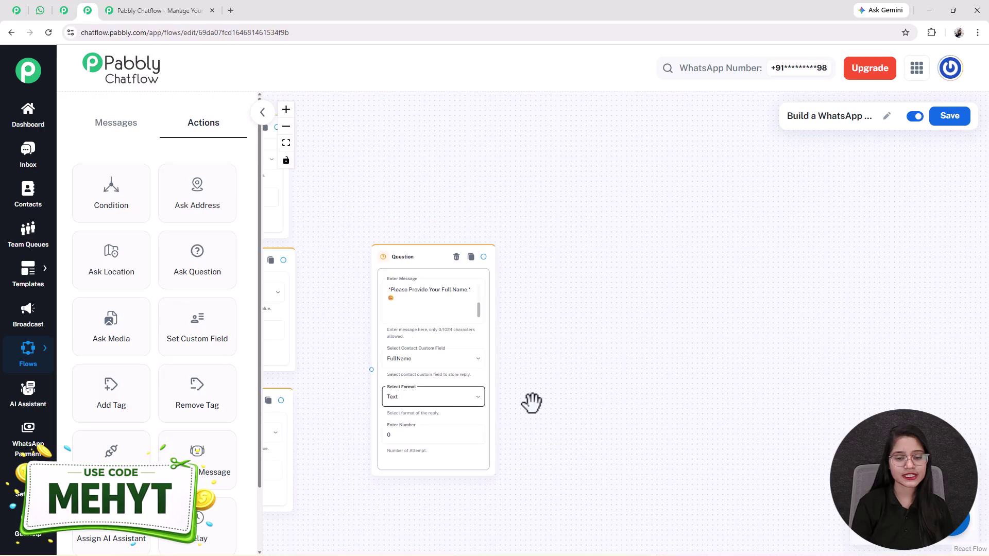
Set the Question's number of attempts to 1
left_click_drag(377, 190, 355, 177)
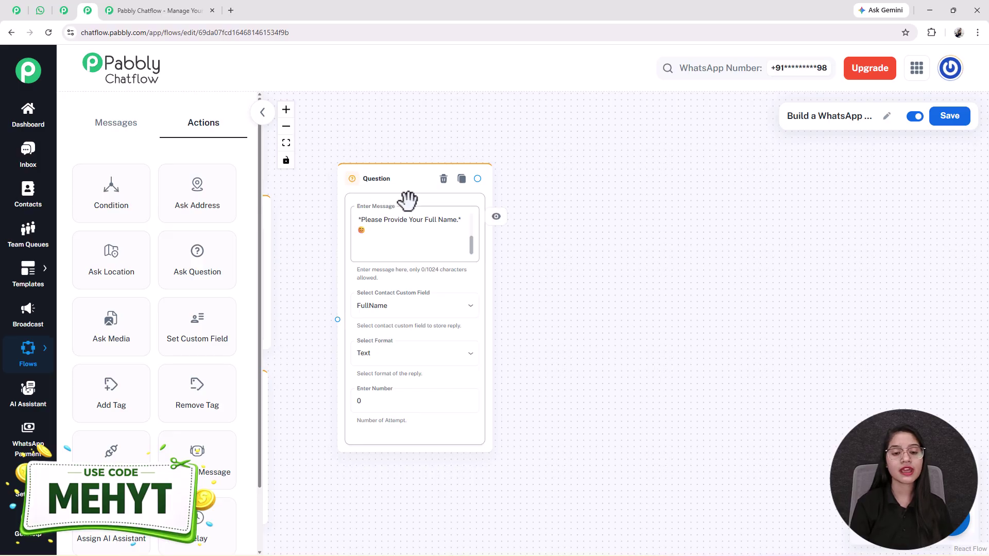
left_click(399, 227)
key("ctrl+a")
left_click(382, 402)
type("2")
key("BackSpace")
type("1")
left_click_drag(576, 525, 589, 439)
left_click(381, 371)
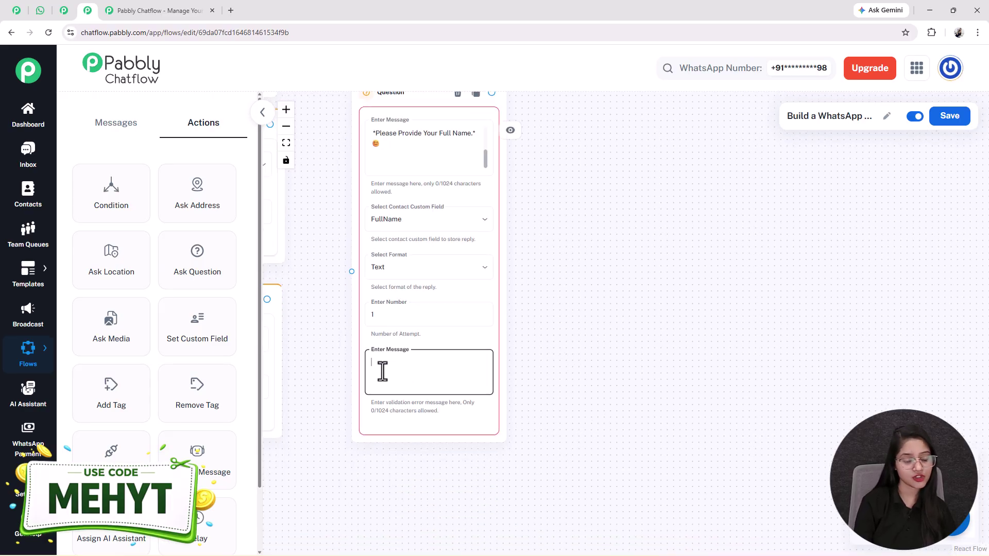
type("please sjhare")
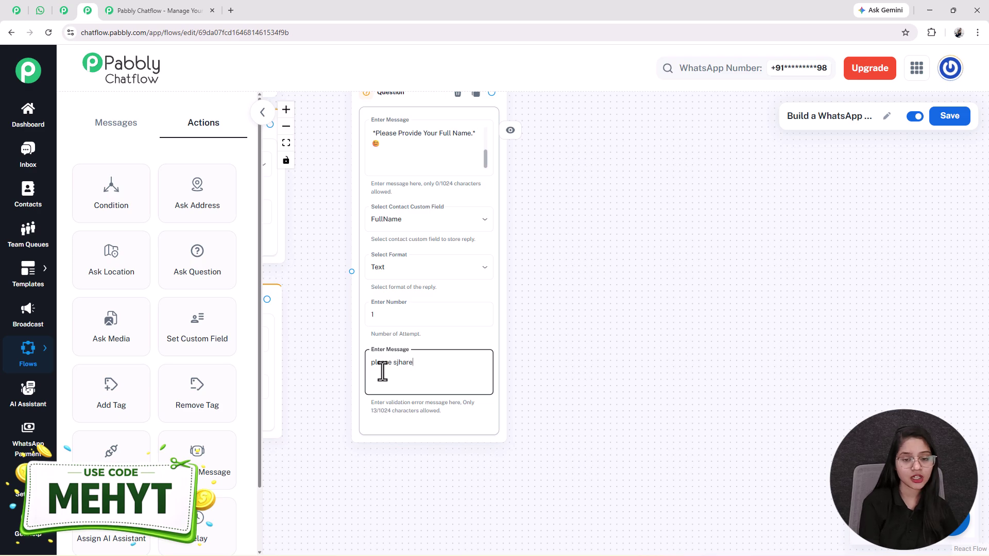
key("BackSpace")
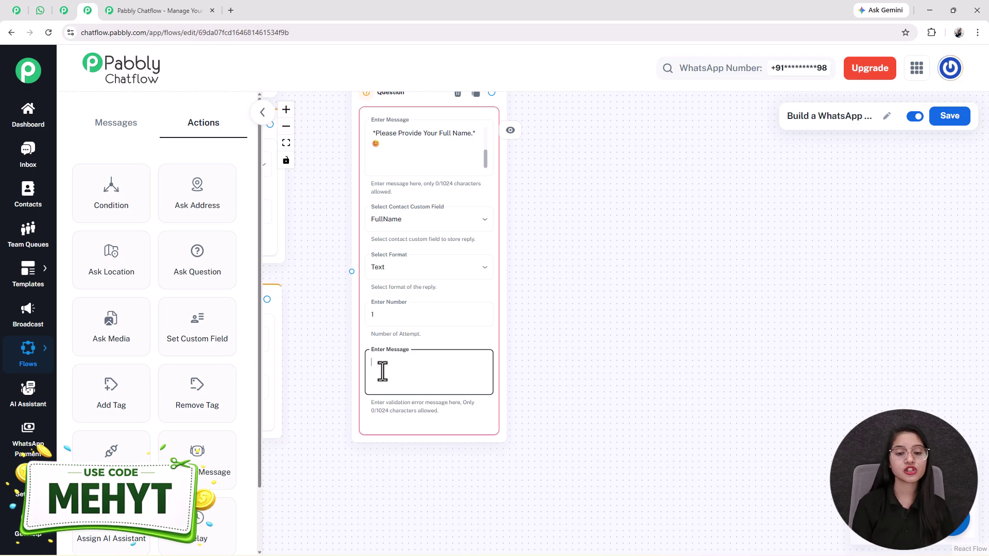
left_click(390, 267)
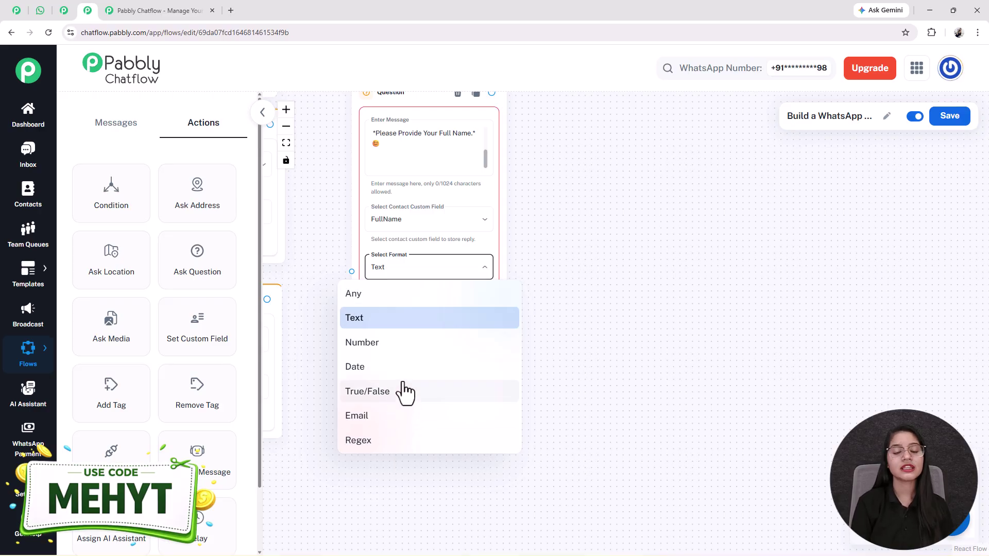
left_click(391, 317)
Connect the three Contact Custom Field actions for Diploma, Short-Term and Advanced Courses to the full-name Question
scroll(365, 363, "down", 2)
left_click_drag(365, 363, 399, 433)
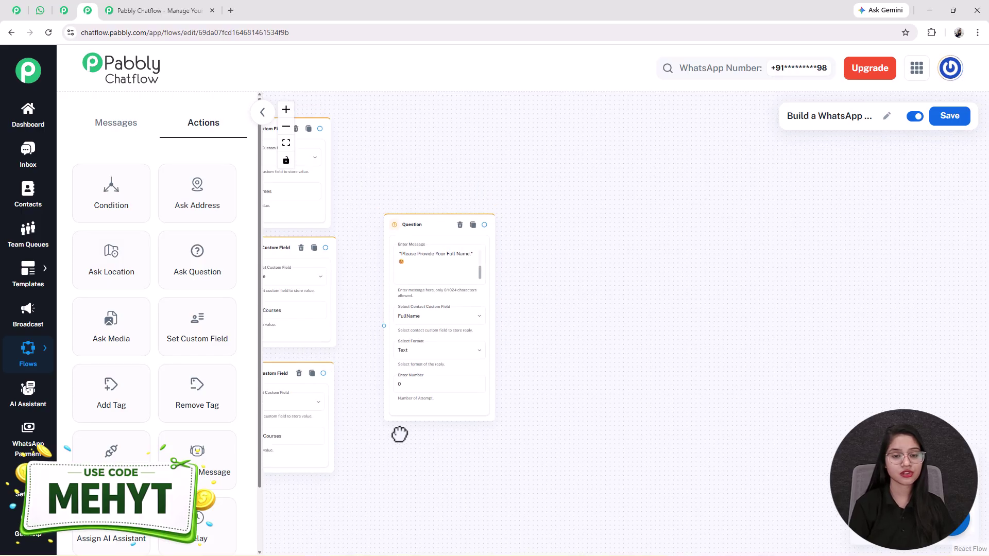
scroll(400, 432, "down", 2)
left_click_drag(352, 228, 387, 347)
left_click_drag(338, 384, 386, 341)
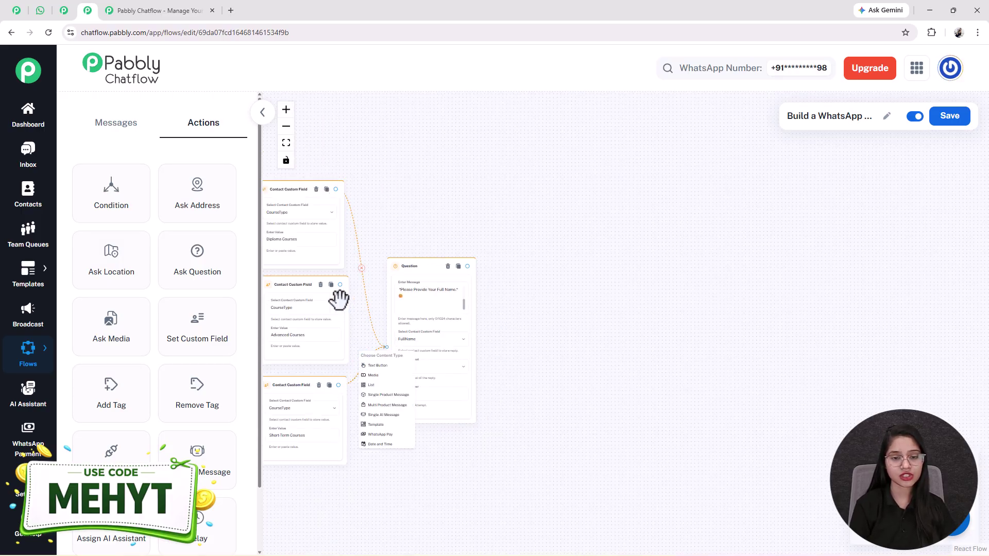
left_click_drag(340, 284, 386, 348)
left_click_drag(600, 348, 542, 334)
scroll(384, 337, "up", 2)
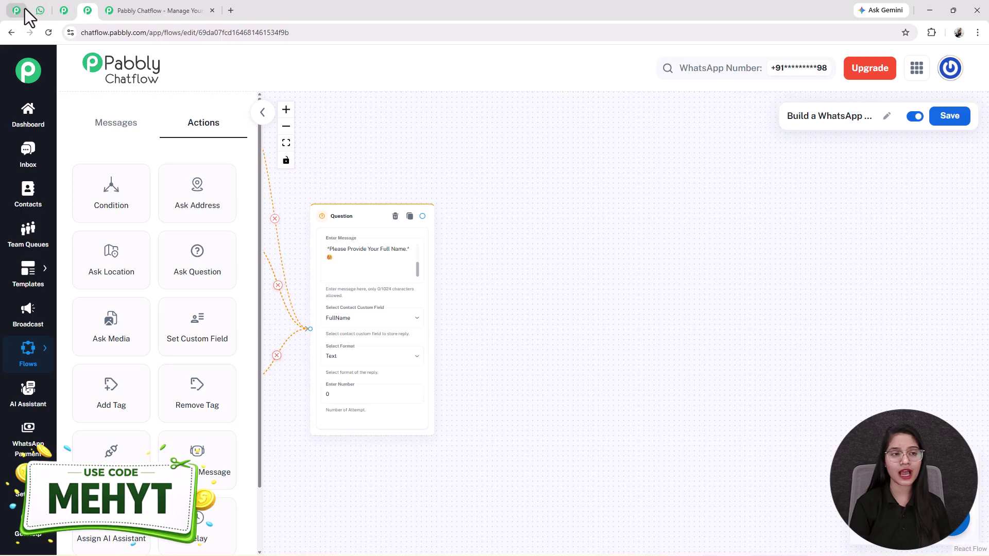
Switch to WhatsApp and review the preferred-date and phone number questions in the sample chatbot conversation
left_click(39, 10)
scroll(651, 392, "up", 5)
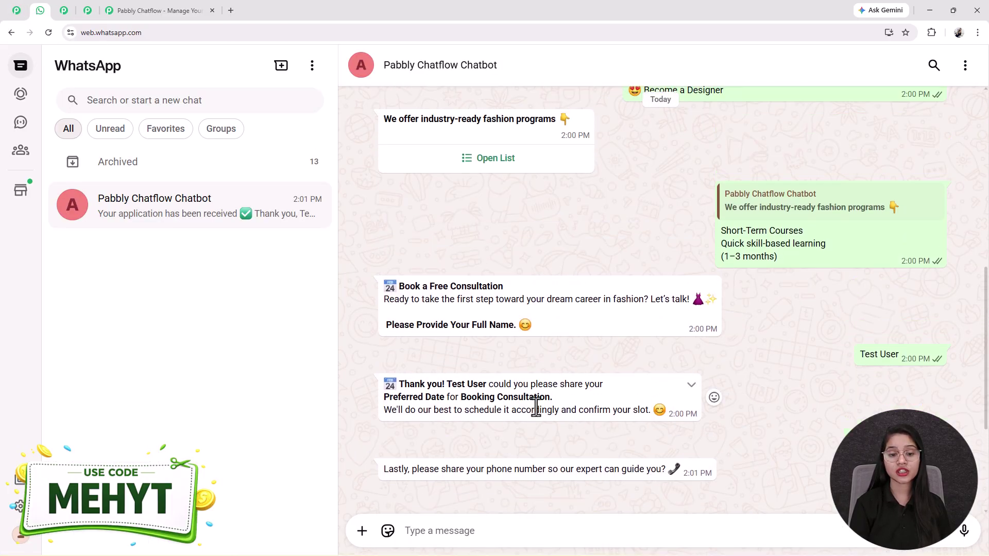
left_click_drag(385, 384, 695, 442)
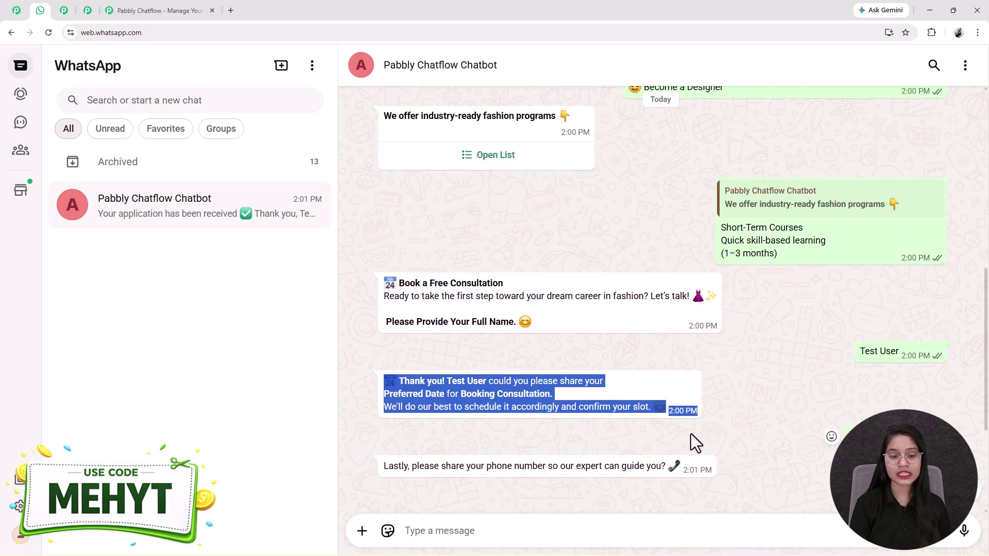
scroll(690, 433, "down", 2)
triple_click(684, 365)
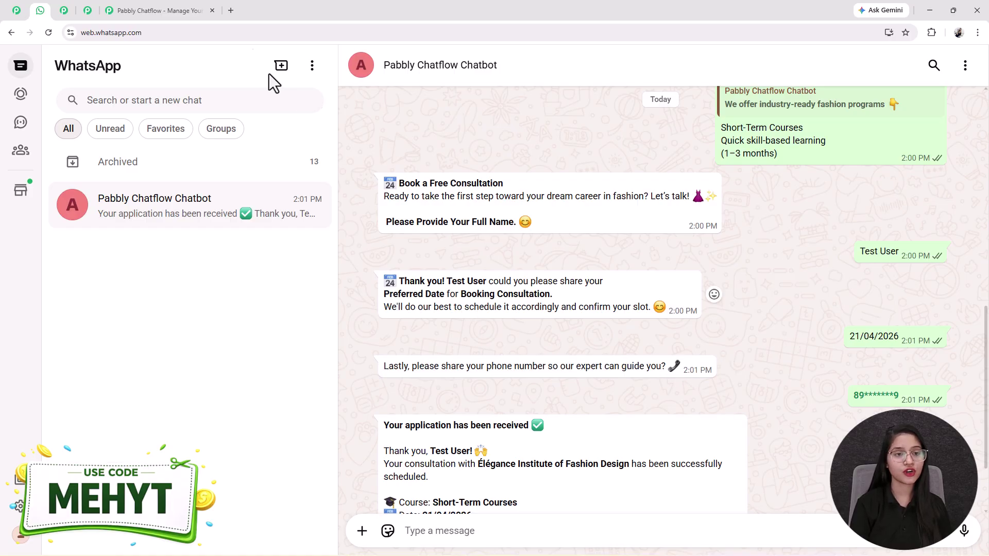
Return to the flow and add a Text Button message connected after the phone number Question
left_click(79, 17)
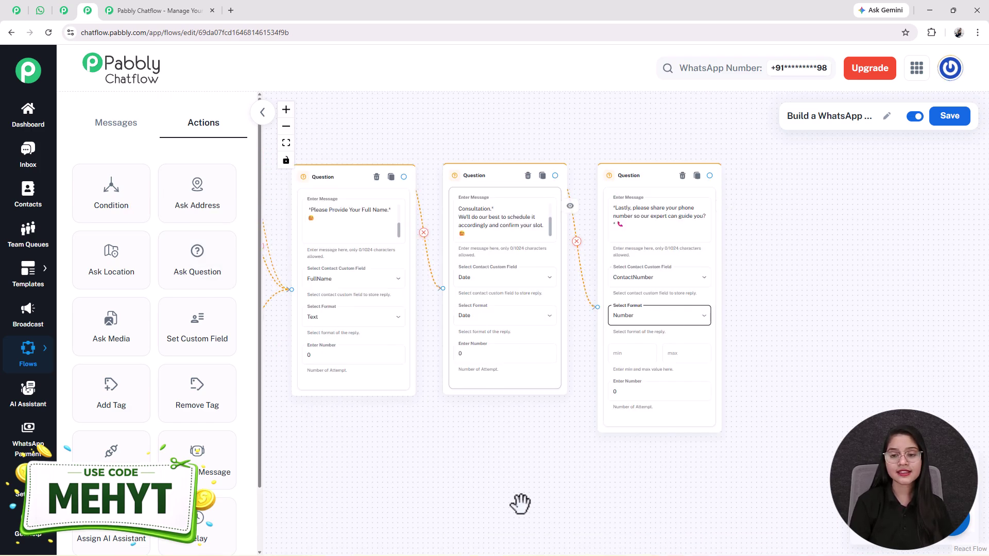
left_click(502, 464)
left_click_drag(531, 421, 479, 420)
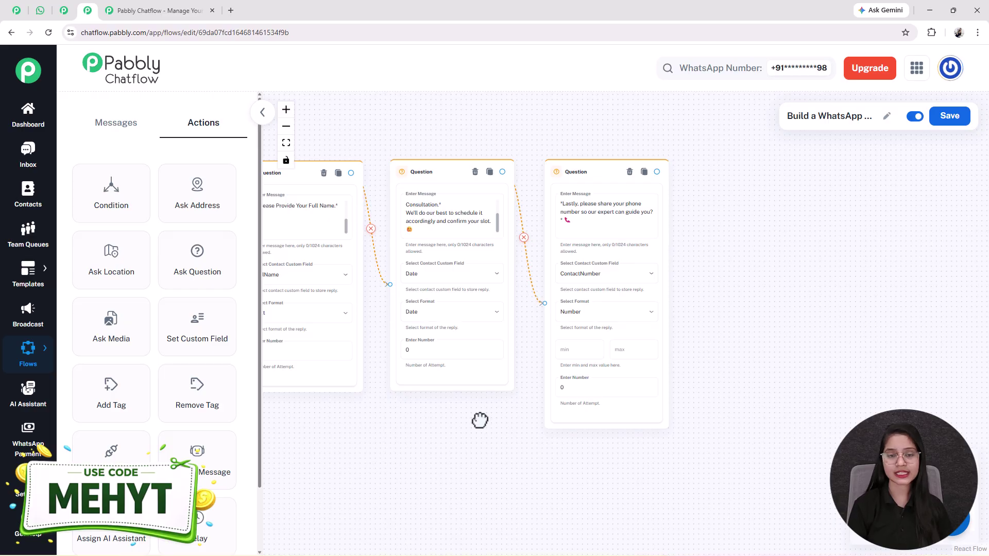
left_click_drag(489, 448, 457, 465)
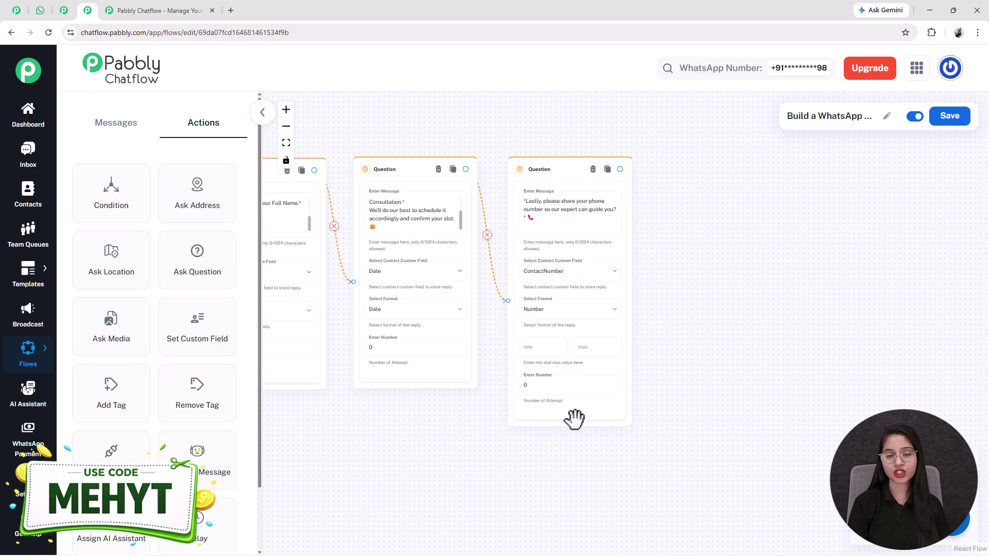
scroll(345, 454, "down", 2)
left_click_drag(344, 454, 695, 415)
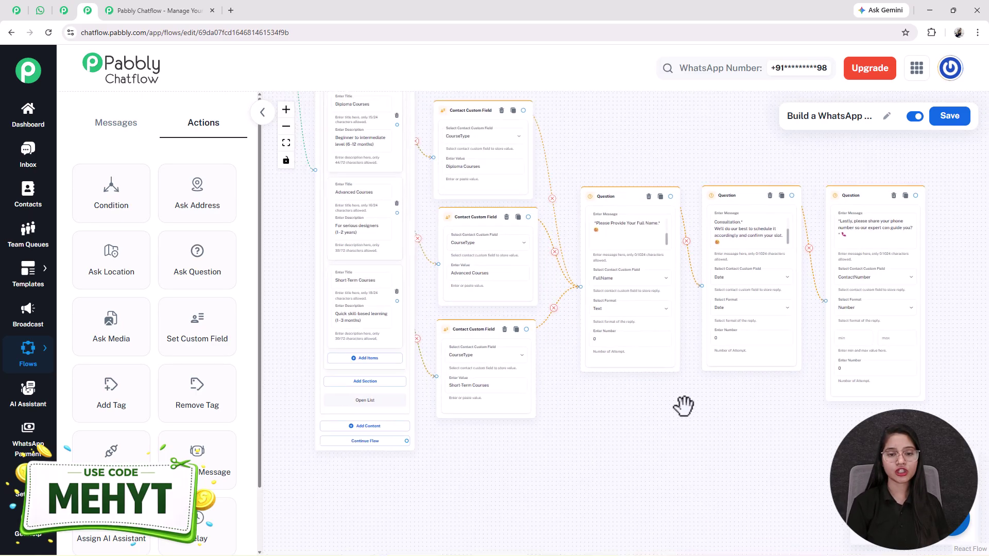
left_click_drag(746, 470, 412, 466)
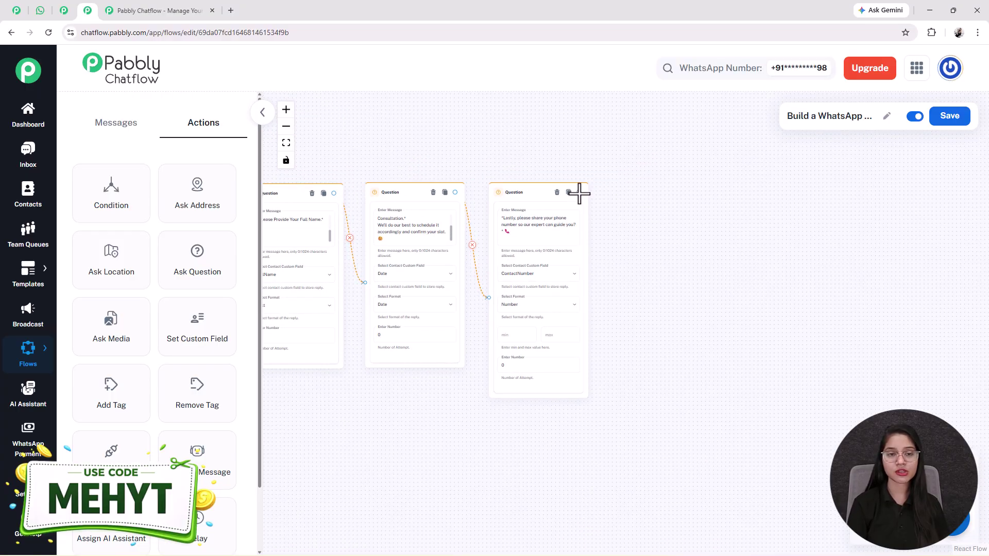
left_click_drag(578, 193, 664, 305)
left_click(651, 322)
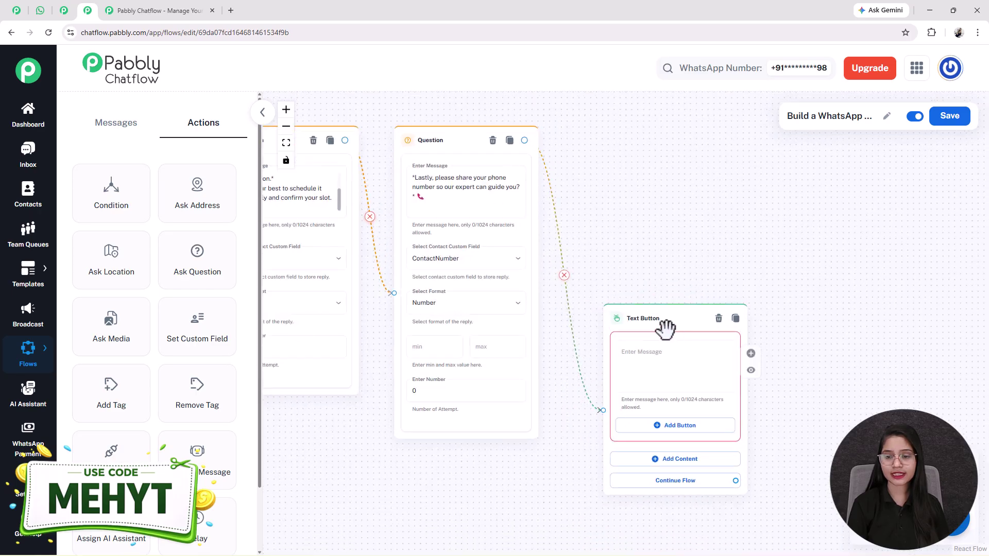
Enter the Text Button message confirming the received application, using the $FullName, $CourseType and $Date variables
left_click(615, 210)
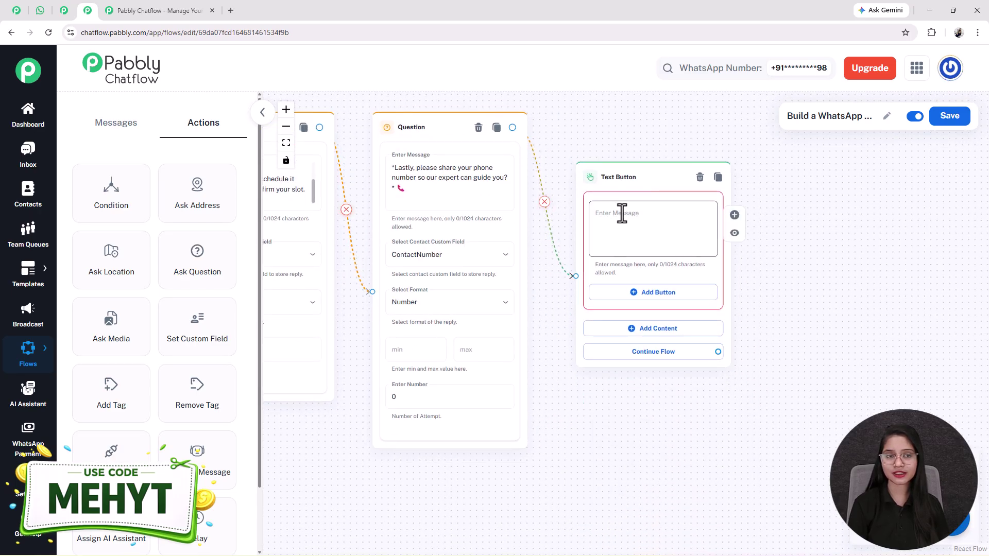
key("ctrl+v")
scroll(599, 216, "up", 5)
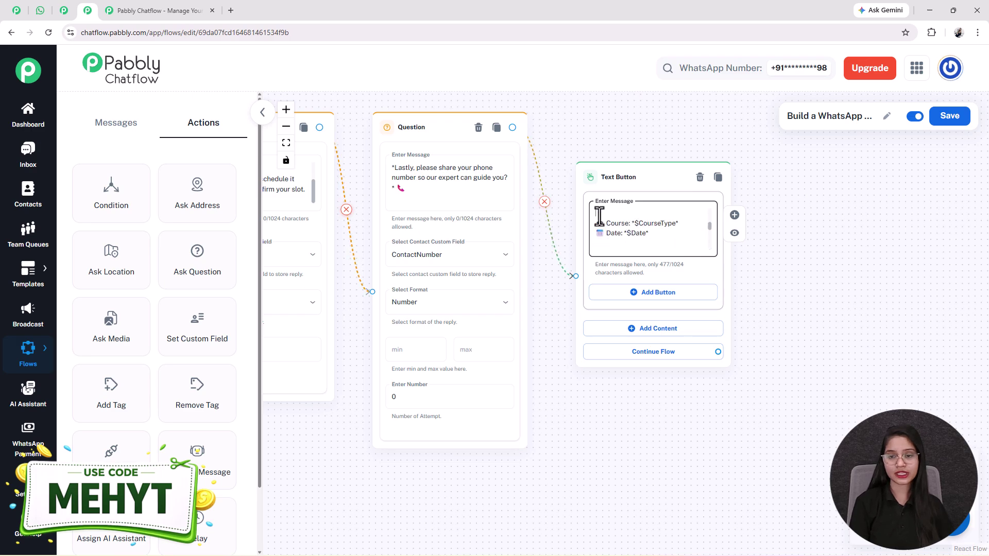
scroll(599, 217, "down", 3)
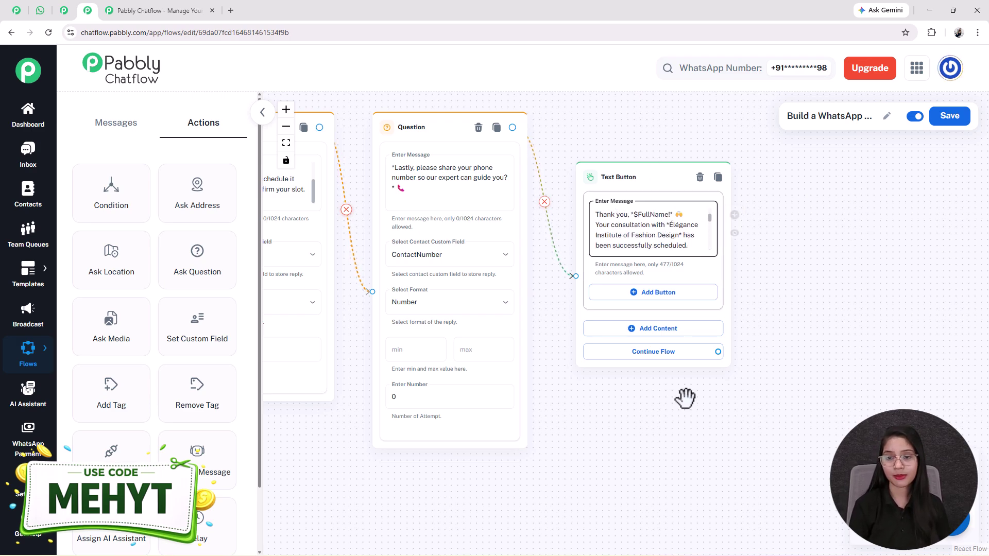
Examine where the messages use the $FullName variable and which Question stores its reply in the FullName field
left_click_drag(691, 376, 803, 400)
double_click(763, 245)
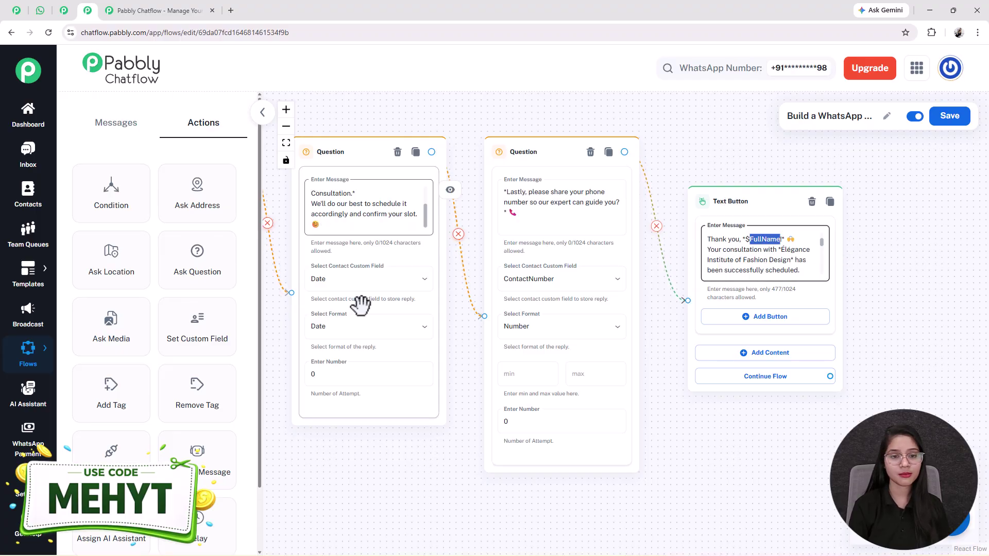
left_click(359, 216)
scroll(359, 215, "up", 2)
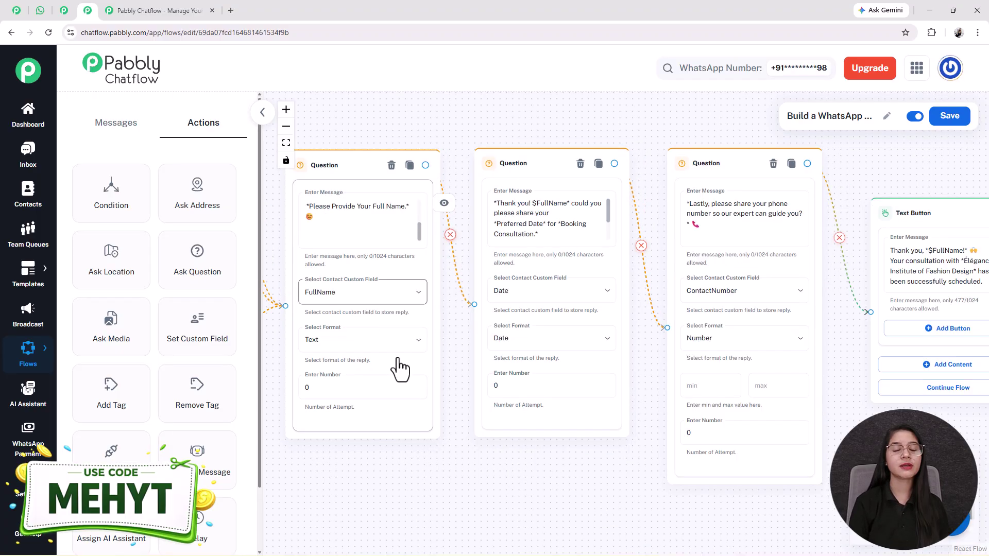
left_click(541, 465)
left_click_drag(565, 467, 601, 486)
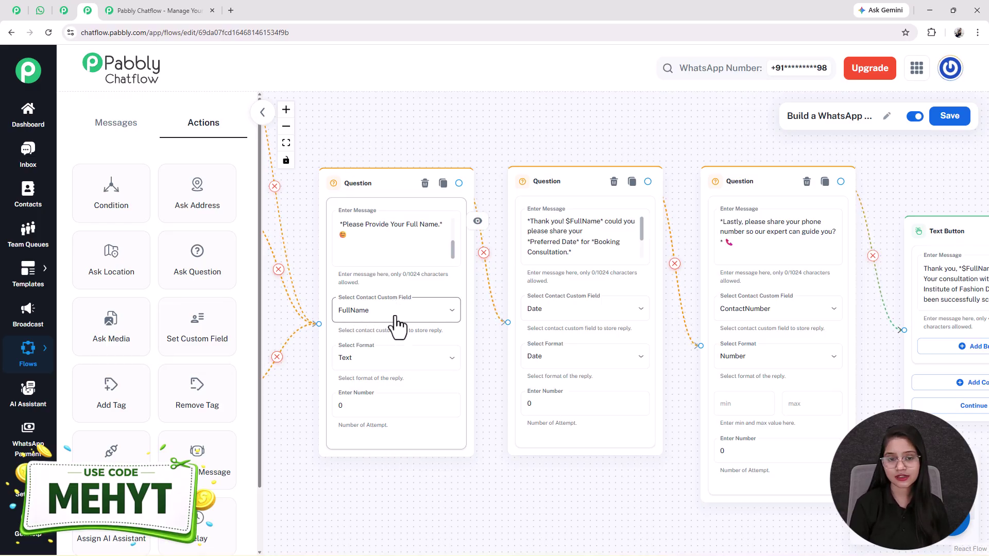
left_click_drag(638, 497, 796, 489)
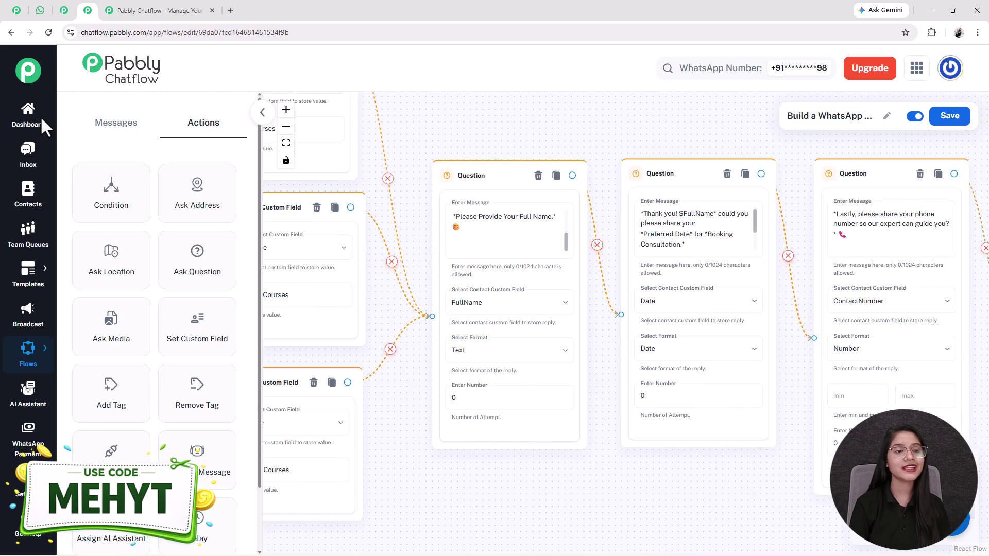
Switch to WhatsApp and check how the name reply is inserted in the application confirmation message
left_click(41, 12)
scroll(597, 236, "down", 1)
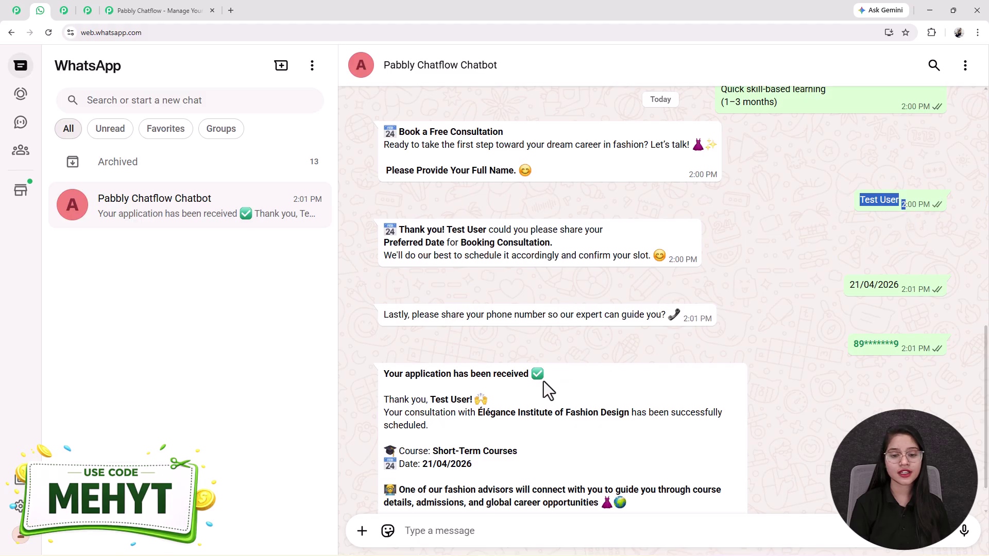
left_click_drag(423, 399, 473, 400)
Return to the flow and read through the confirmation message in the final Text Button
left_click(88, 10)
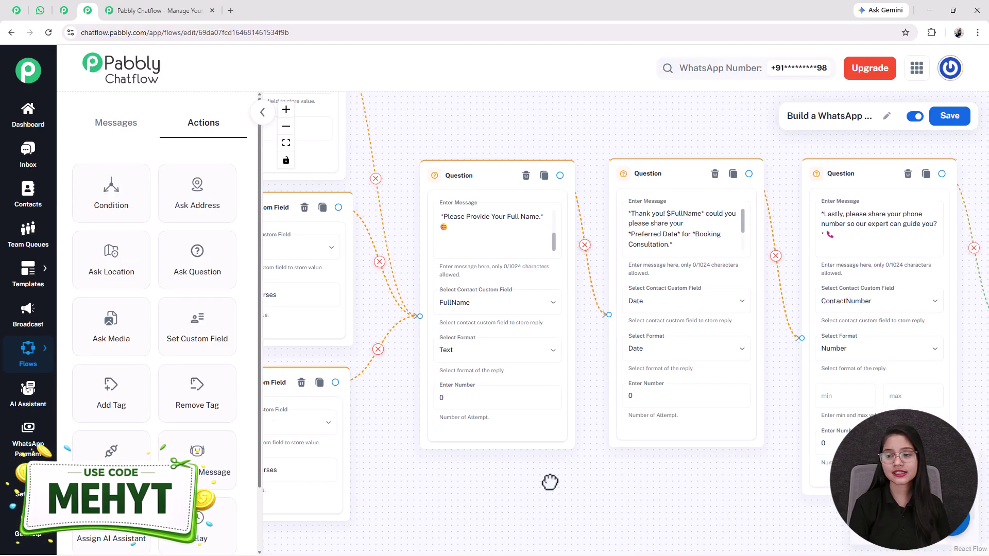
triple_click(793, 229)
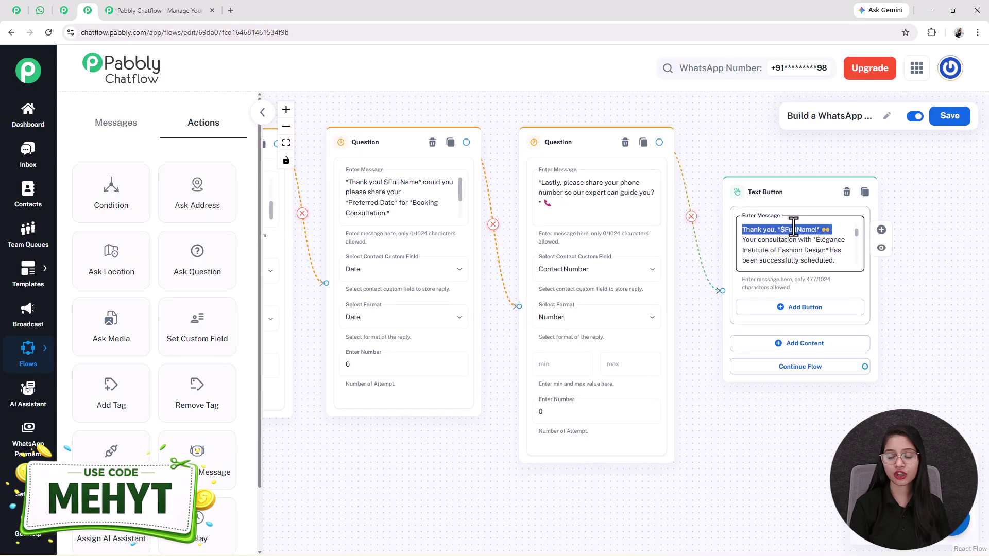
scroll(794, 226, "down", 4)
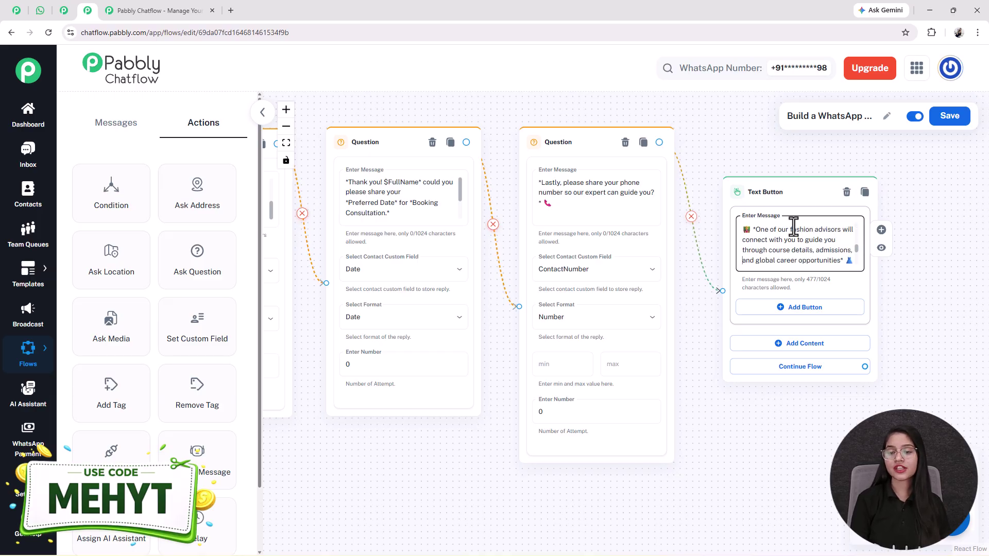
scroll(794, 226, "up", 4)
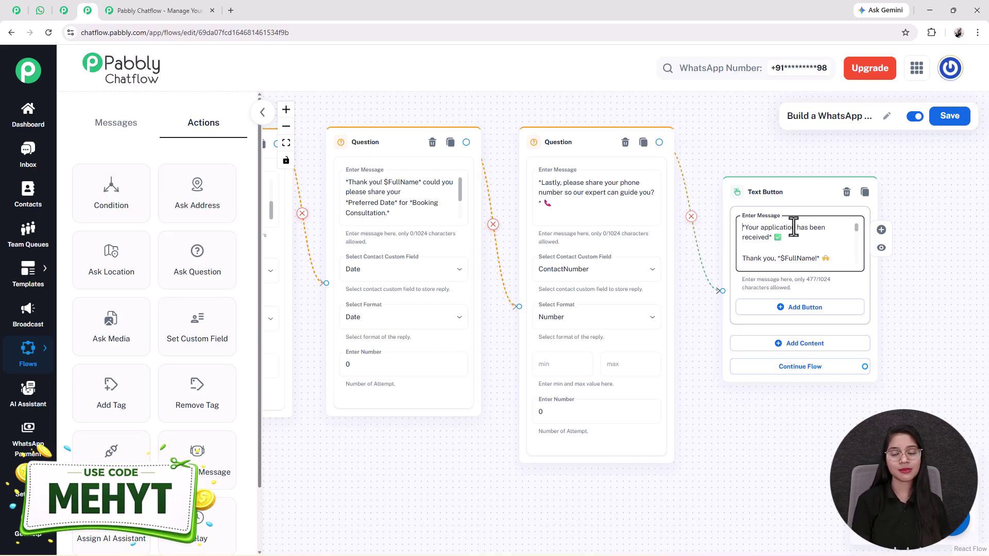
Add a Text Button message connected from the View Fees button and place it beside the List
scroll(624, 347, "down", 5)
left_click_drag(379, 435, 898, 391)
scroll(408, 476, "up", 3)
left_click_drag(561, 257, 389, 370)
scroll(389, 370, "up", 2)
scroll(401, 402, "up", 3)
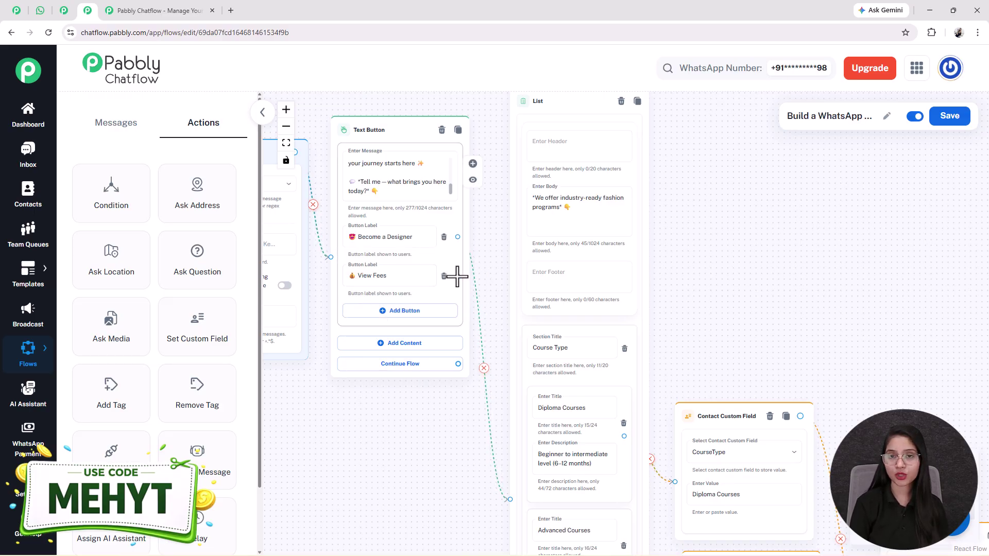
left_click_drag(456, 276, 806, 213)
left_click(813, 227)
left_click_drag(876, 240, 527, 295)
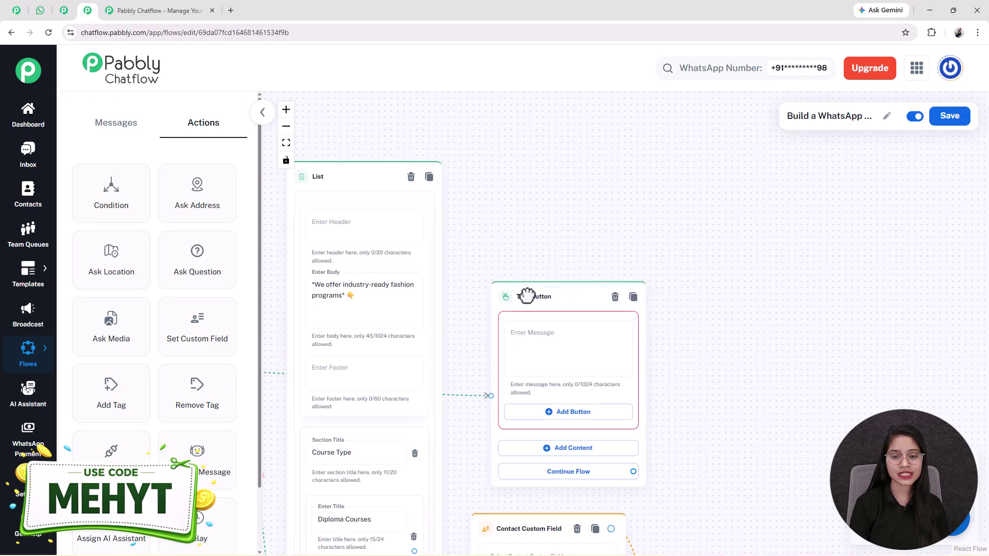
Enter the View Fees message with the scholarship and Apply Now lines, and add a Quick Reply button named "🎓 Apply Now"
left_click_drag(678, 424, 669, 329)
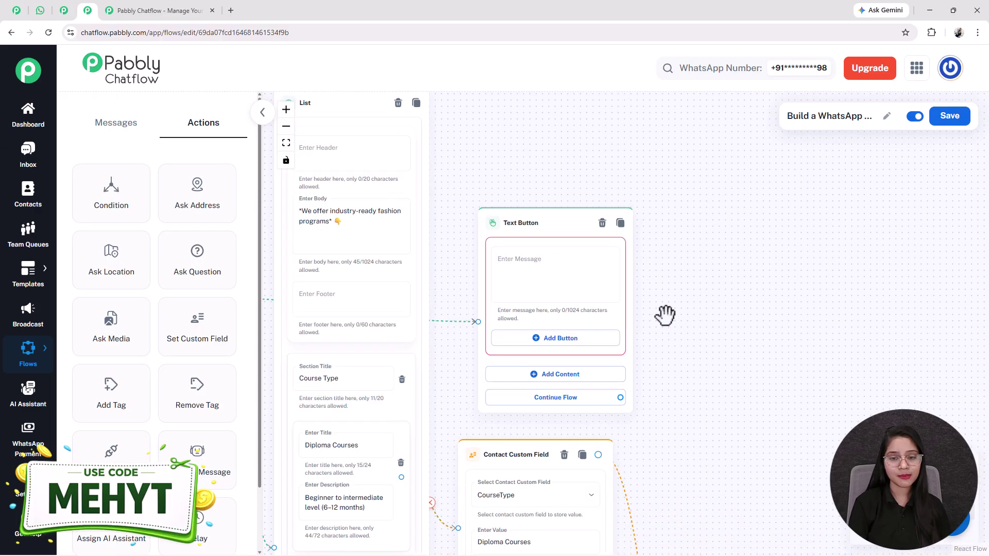
left_click(562, 253)
key("ctrl+v")
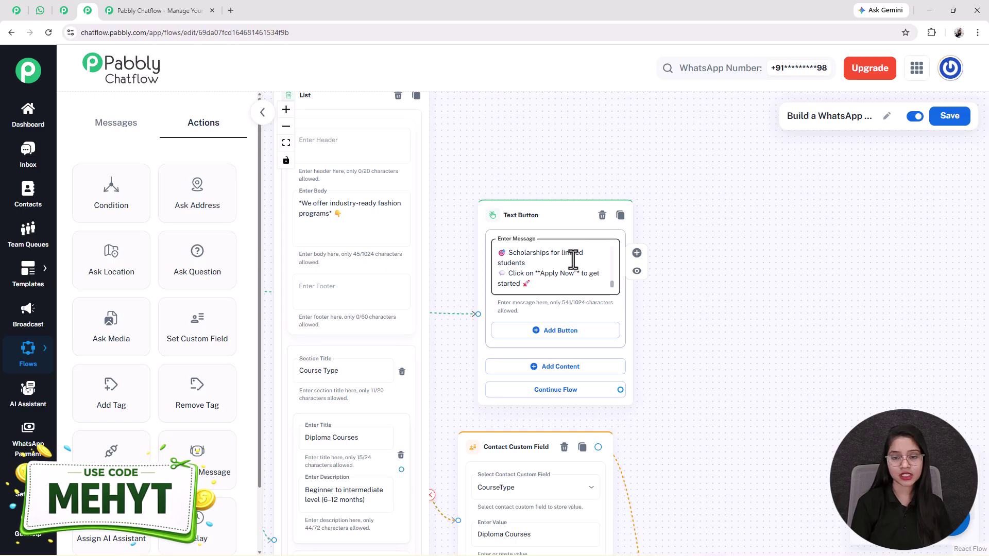
left_click(557, 330)
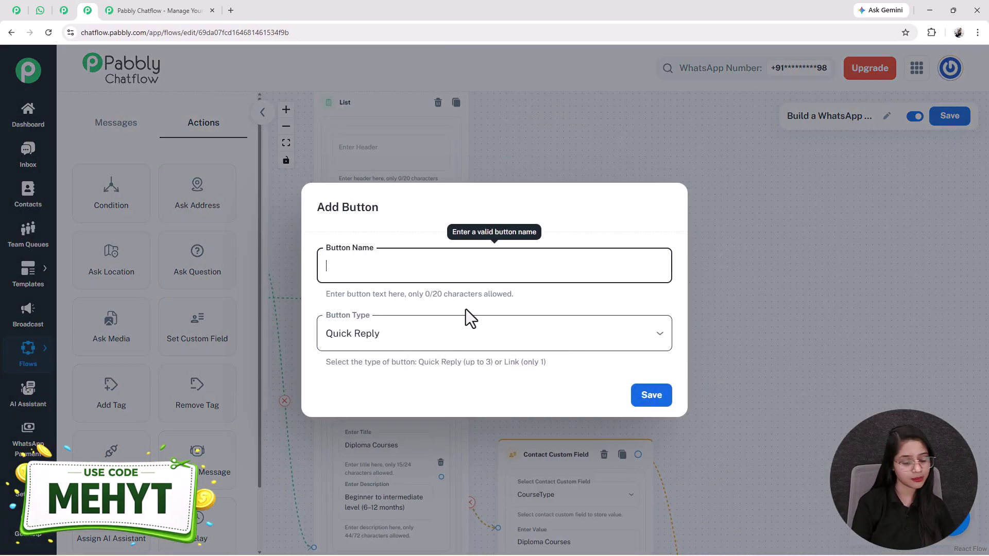
type("🎓 Apply Now")
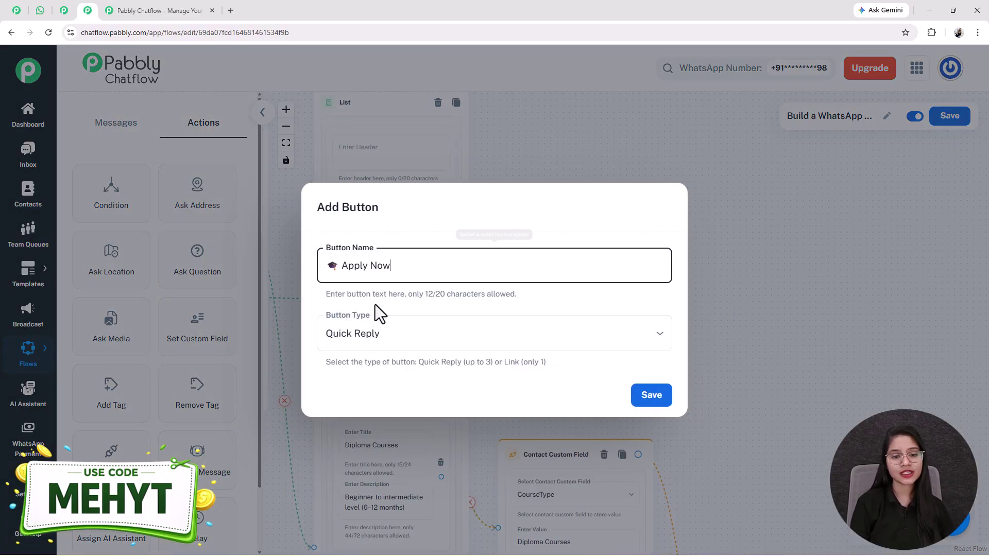
left_click(651, 395)
Connect the Apply Now button to the course List message
scroll(780, 249, "down", 5)
left_click_drag(660, 161, 430, 384)
left_click_drag(814, 190, 806, 141)
scroll(799, 144, "down", 2)
left_click_drag(871, 264, 856, 273)
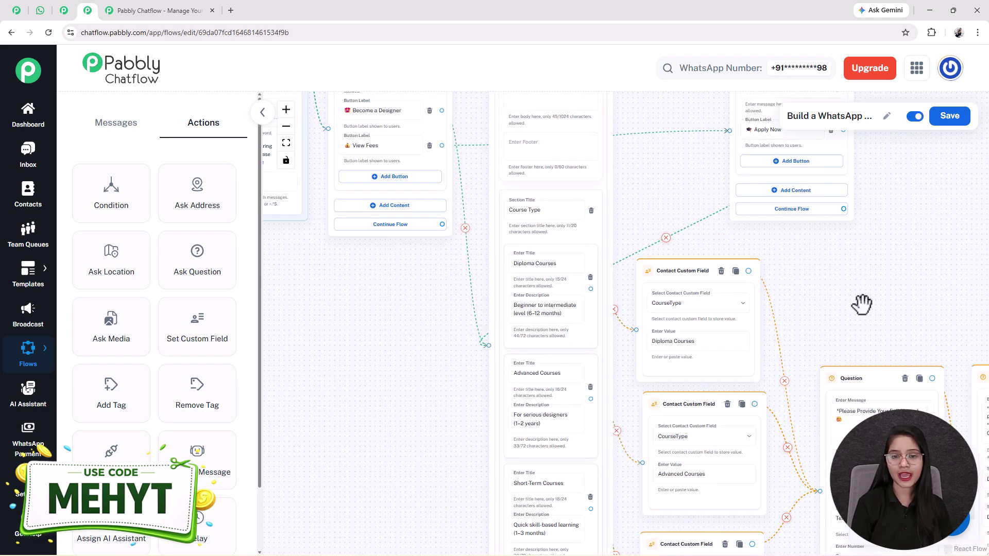
Fit the whole flow in view, rearrange the Question and final Text Button blocks, and save the flow
scroll(526, 497, "down", 1)
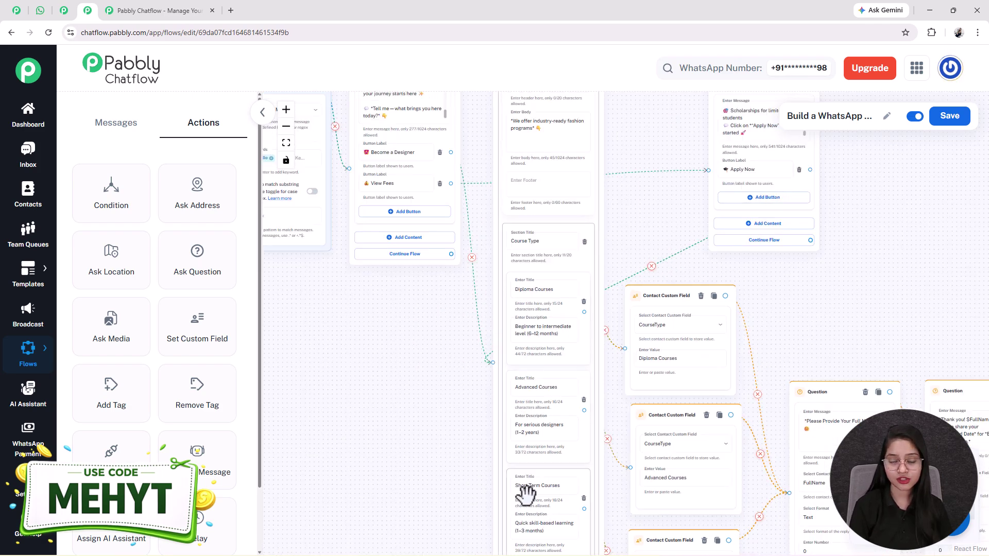
scroll(536, 238, "down", 2)
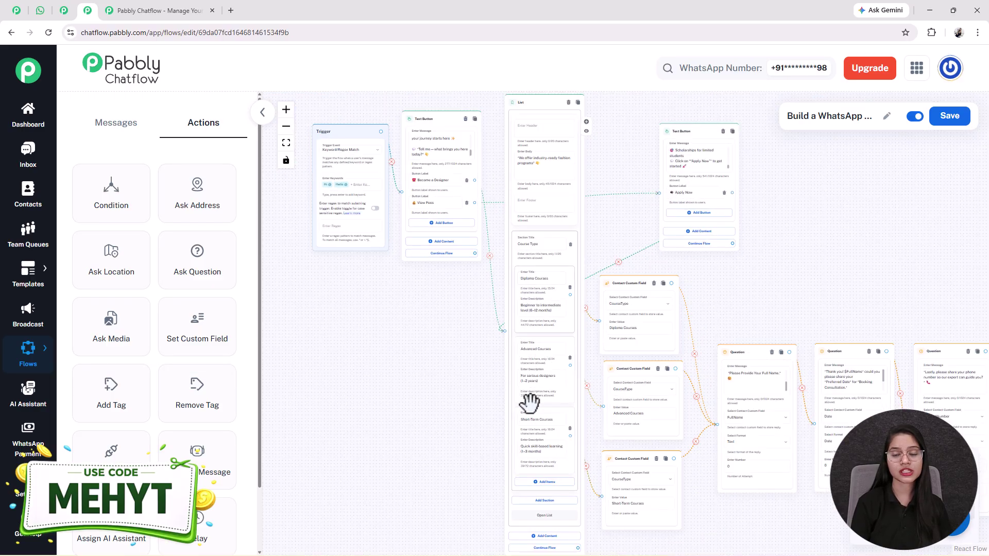
left_click(285, 143)
left_click_drag(930, 366, 917, 313)
left_click_drag(841, 345, 841, 267)
left_click_drag(883, 310, 888, 252)
left_click(949, 116)
left_click_drag(755, 341, 748, 278)
left_click_drag(665, 344, 665, 296)
left_click_drag(840, 266, 918, 255)
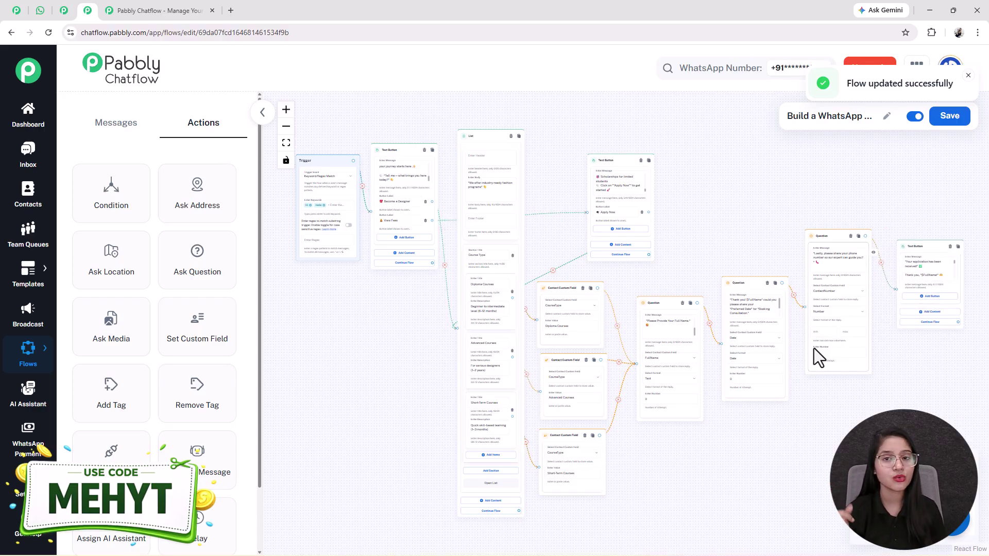
Review the end of the sample conversation in WhatsApp, and switch to the Pabbly Chatflow website
left_click(43, 14)
scroll(672, 351, "down", 2)
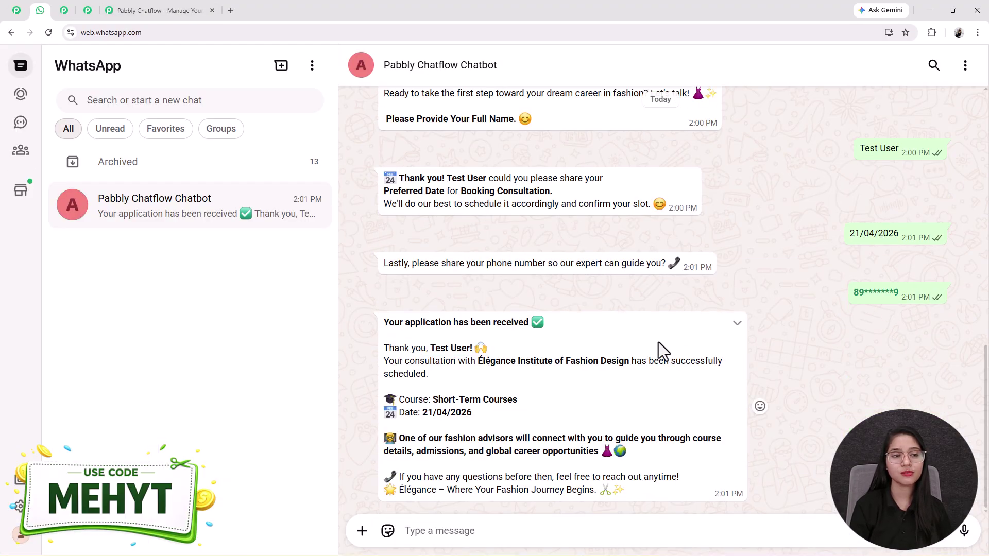
left_click(111, 9)
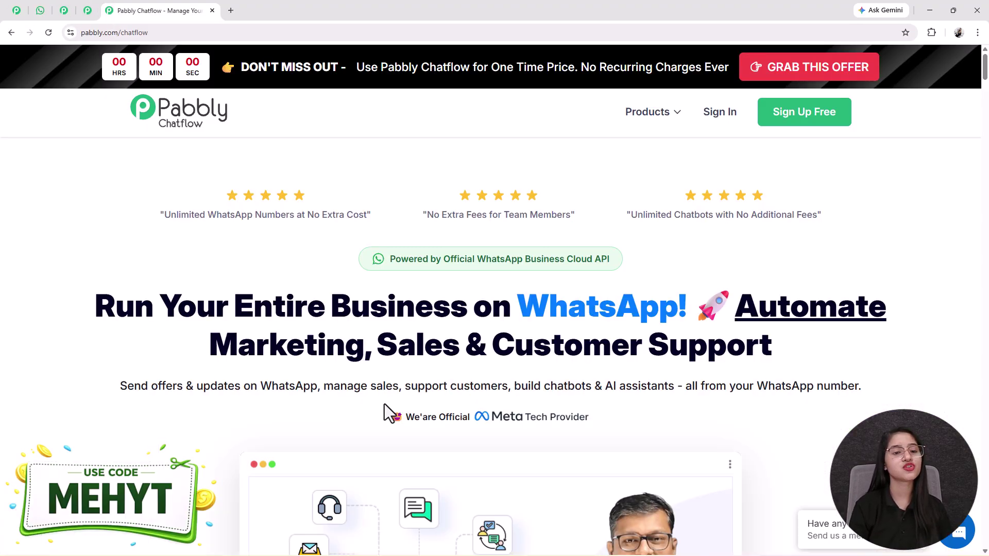